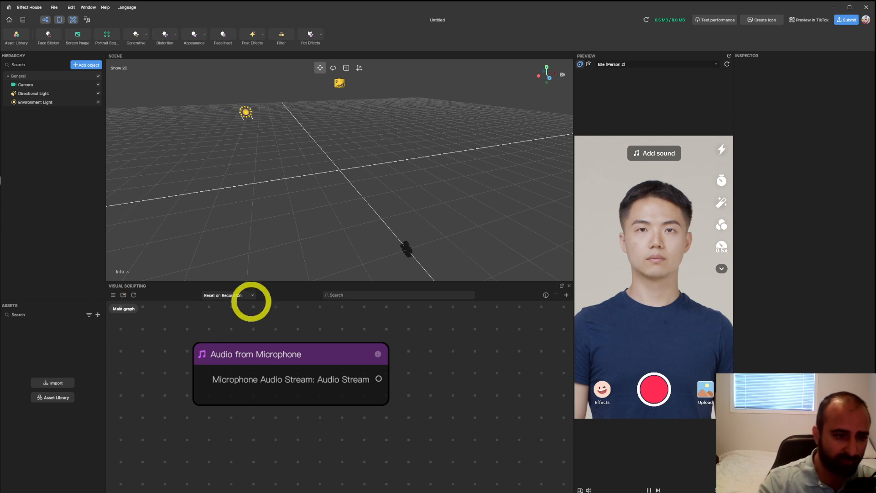
Step: Search the visual scripting node library for "mic"
{"action": "right_click", "coordinate": [274, 432]}
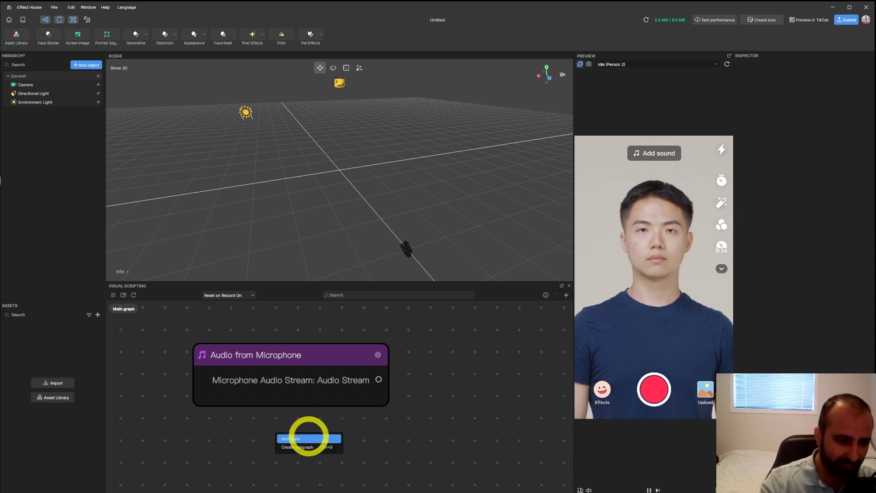
{"action": "left_click", "coordinate": [304, 436]}
{"action": "type", "text": "mic"}
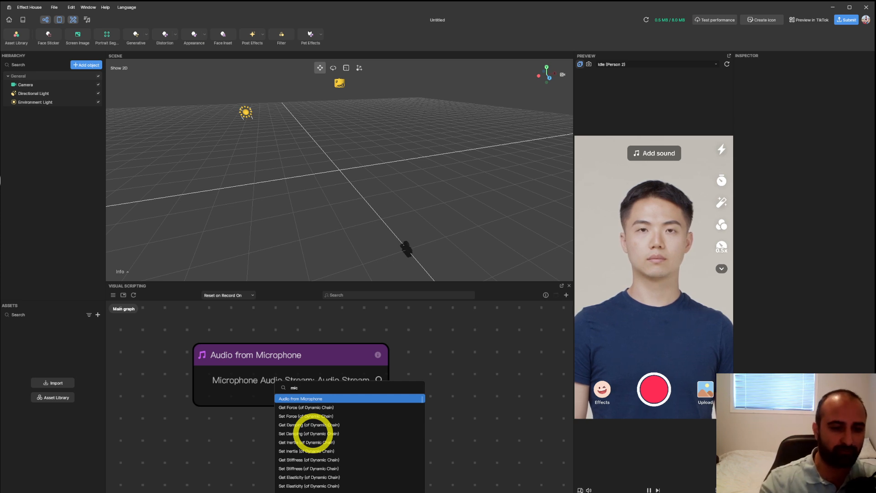
Step: Reposition the Audio from Microphone node, connect its audio stream to a new Keyword Detection node, and place that node beside it
{"action": "left_click_drag", "start_coordinate": [297, 352], "coordinate": [261, 352]}
{"action": "scroll", "coordinate": [235, 395], "scroll_direction": "down", "scroll_amount": 2}
{"action": "scroll", "coordinate": [406, 384], "scroll_direction": "down", "scroll_amount": 1}
{"action": "middle_click_drag", "start_coordinate": [384, 384], "coordinate": [315, 385]}
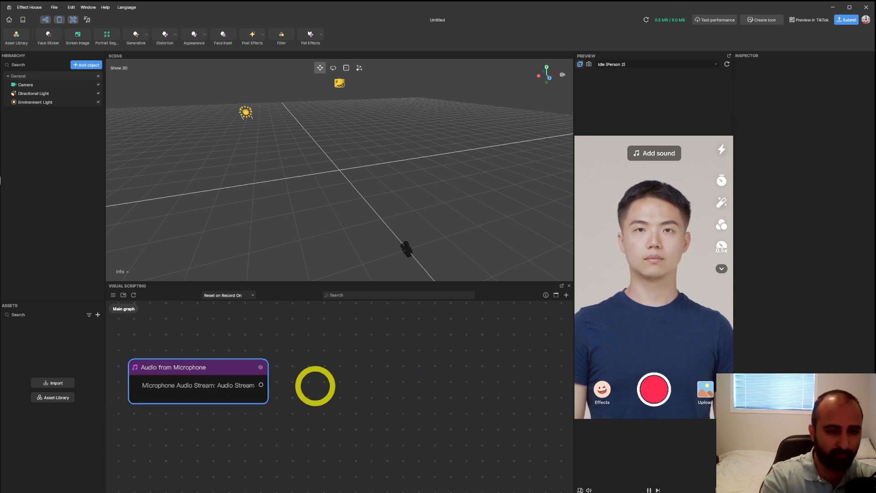
{"action": "left_click_drag", "start_coordinate": [261, 384], "coordinate": [302, 367]}
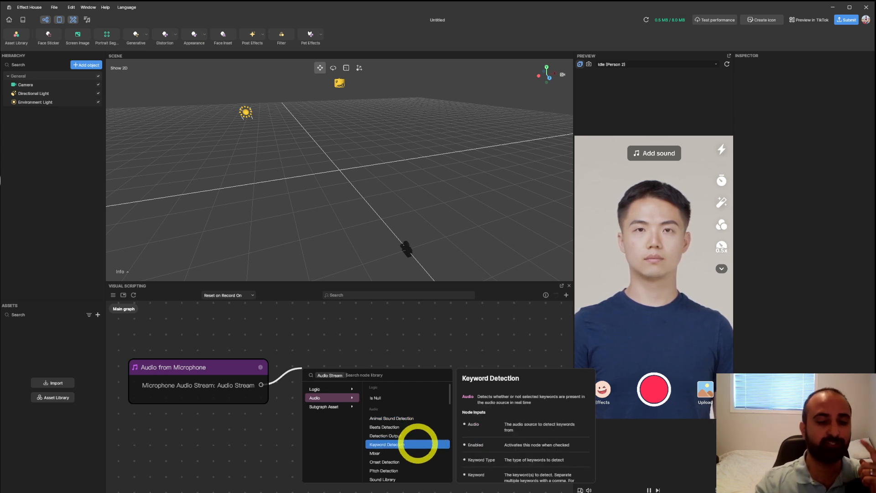
{"action": "left_click", "coordinate": [418, 443]}
{"action": "left_click_drag", "start_coordinate": [377, 372], "coordinate": [364, 332]}
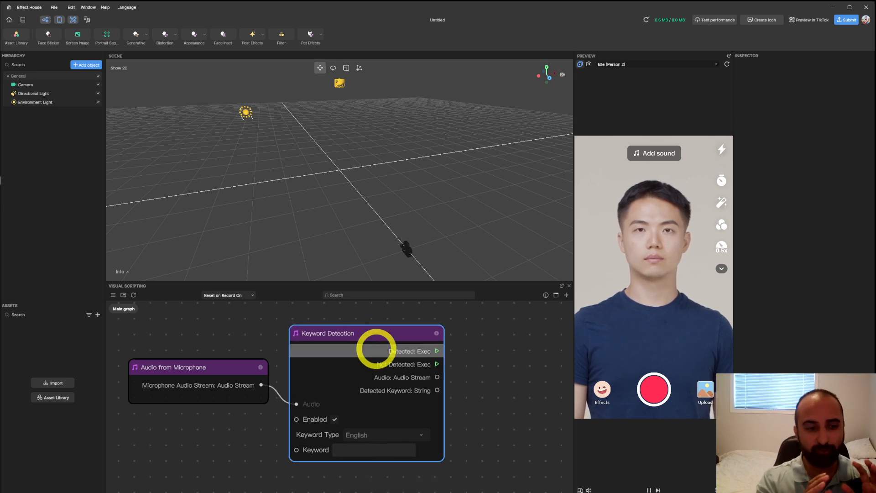
{"action": "middle_click_drag", "start_coordinate": [469, 411], "coordinate": [415, 411]}
{"action": "left_click", "coordinate": [321, 329]}
{"action": "left_click_drag", "start_coordinate": [321, 329], "coordinate": [320, 320]}
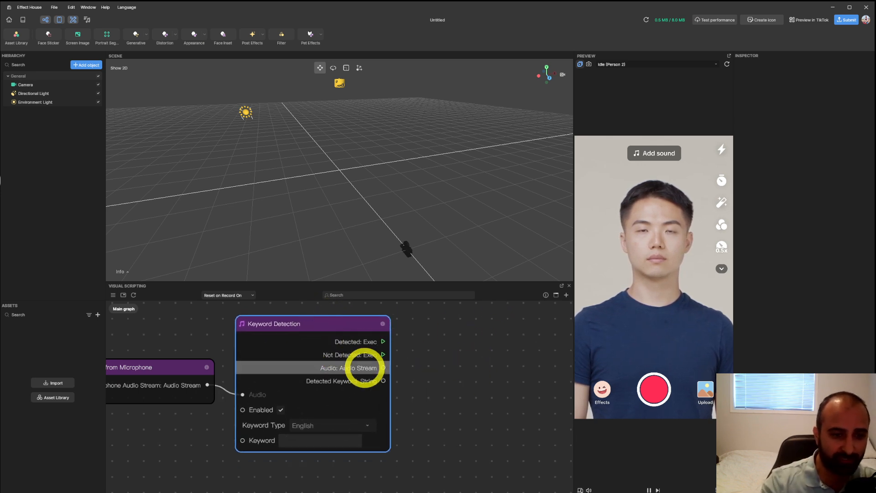
Step: Connect the Keyword Detection node's Audio output to a new Detection Output node and place it alongside
{"action": "left_click_drag", "start_coordinate": [383, 367], "coordinate": [429, 348]}
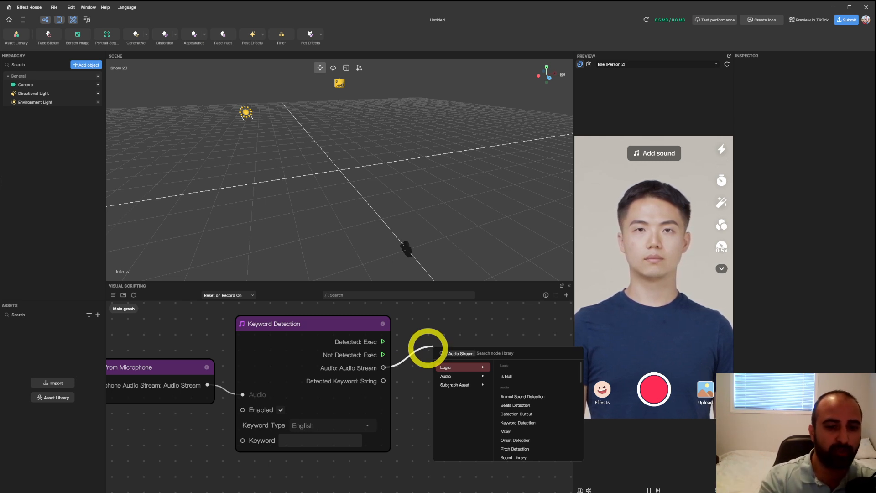
{"action": "left_click", "coordinate": [548, 414]}
{"action": "mouse_move", "coordinate": [490, 358]}
{"action": "left_mouse_down"}
{"action": "mouse_move", "coordinate": [480, 336]}
{"action": "mouse_move", "coordinate": [479, 347]}
{"action": "left_mouse_up"}
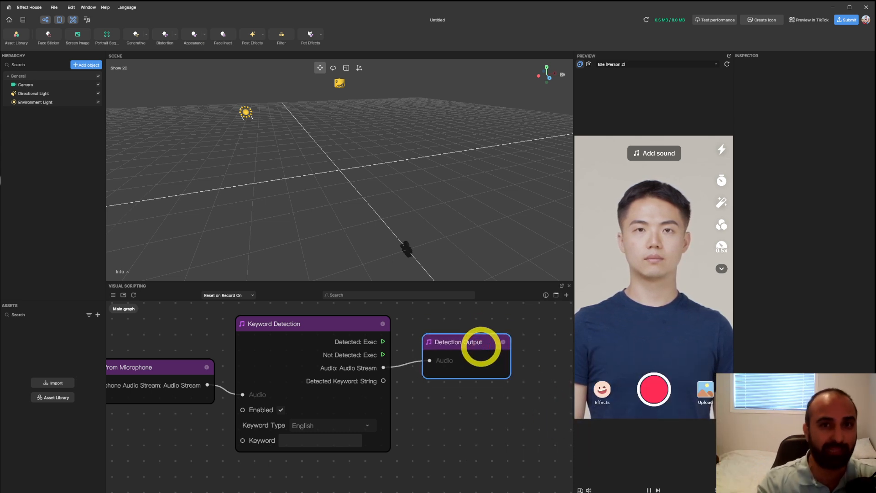
{"action": "left_click_drag", "start_coordinate": [464, 348], "coordinate": [453, 363]}
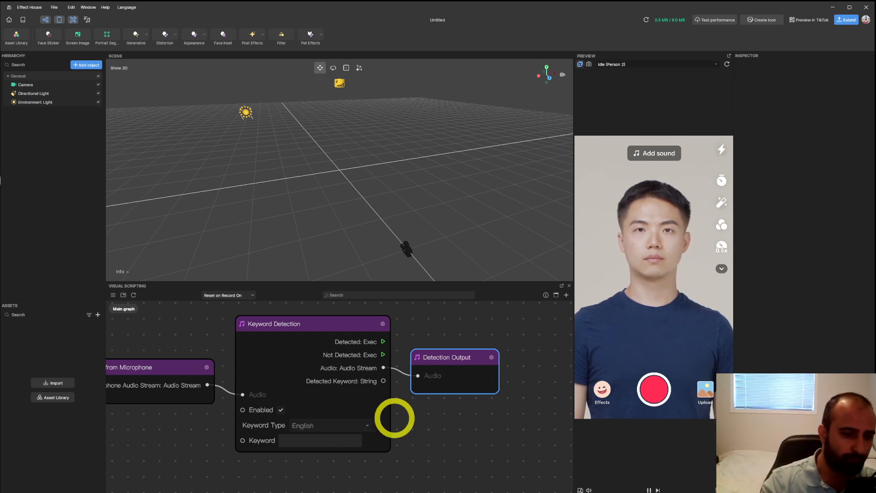
Step: Reposition the Keyword Detection node and set its keywords to "Hello, Good"
{"action": "middle_click_drag", "start_coordinate": [414, 441], "coordinate": [426, 427]}
{"action": "left_click_drag", "start_coordinate": [319, 310], "coordinate": [322, 330]}
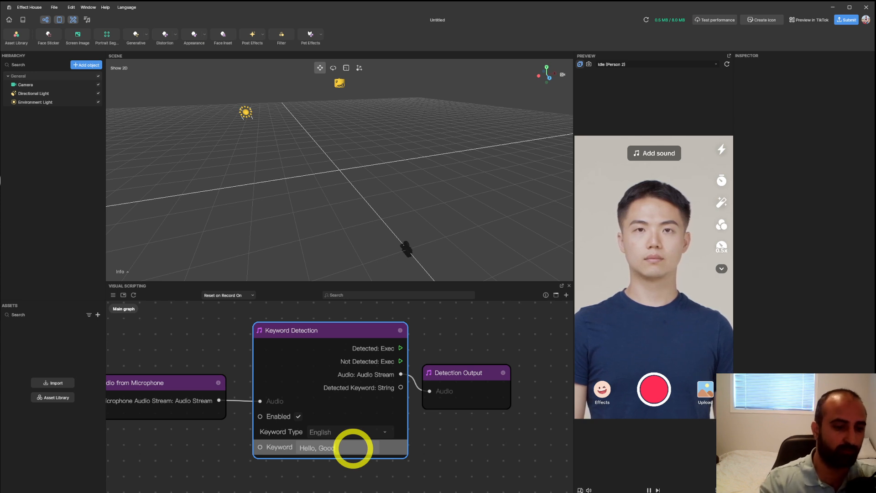
{"action": "left_click_drag", "start_coordinate": [260, 446], "coordinate": [166, 453]}
{"action": "left_click", "coordinate": [147, 454]}
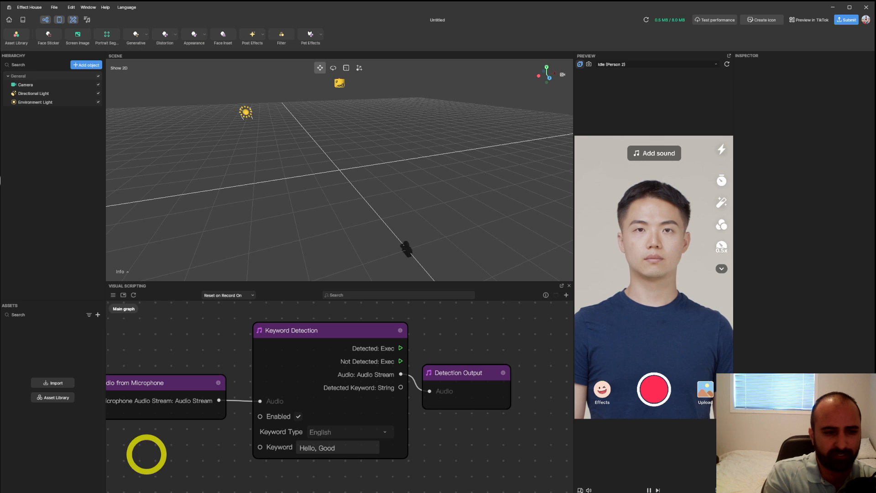
{"action": "middle_click_drag", "start_coordinate": [497, 462], "coordinate": [416, 454]}
{"action": "mouse_move", "coordinate": [382, 364]}
{"action": "left_mouse_down"}
{"action": "mouse_move", "coordinate": [401, 348]}
{"action": "mouse_move", "coordinate": [391, 369]}
{"action": "left_mouse_up"}
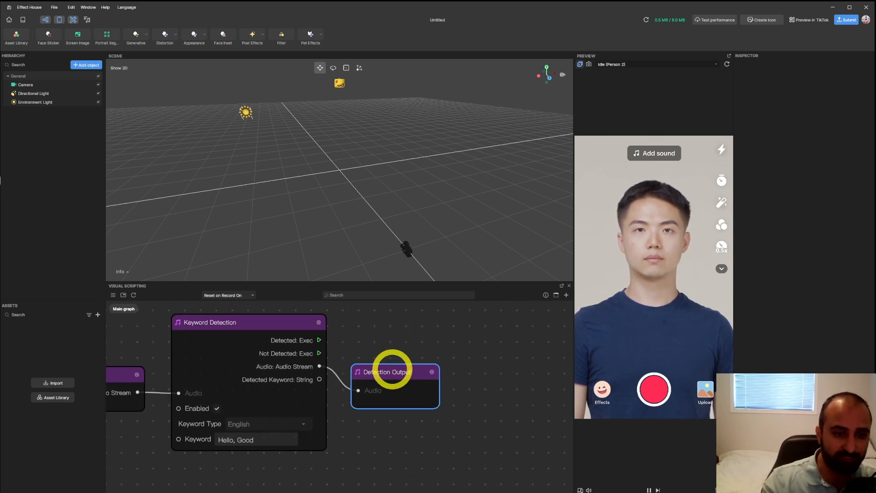
{"action": "left_click_drag", "start_coordinate": [319, 339], "coordinate": [413, 337]}
{"action": "left_click", "coordinate": [358, 441]}
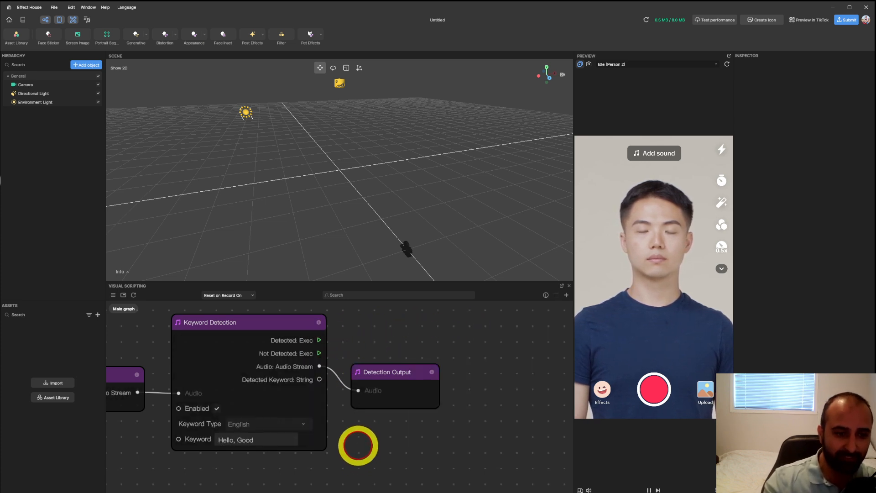
{"action": "left_click_drag", "start_coordinate": [319, 379], "coordinate": [369, 457]}
{"action": "left_click", "coordinate": [338, 474]}
{"action": "middle_click_drag", "start_coordinate": [434, 428], "coordinate": [335, 449]}
{"action": "middle_click_drag", "start_coordinate": [282, 358], "coordinate": [348, 354]}
{"action": "left_click", "coordinate": [367, 397]}
Step: Add a 2D Screen Image object to the hierarchy and hide it
{"action": "right_click", "coordinate": [69, 208]}
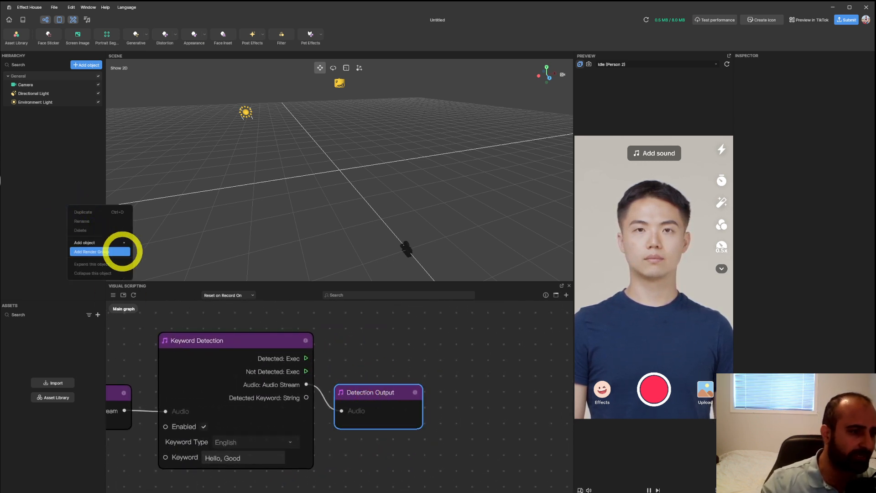
{"action": "mouse_move", "coordinate": [111, 243]}
{"action": "mouse_move", "coordinate": [172, 312]}
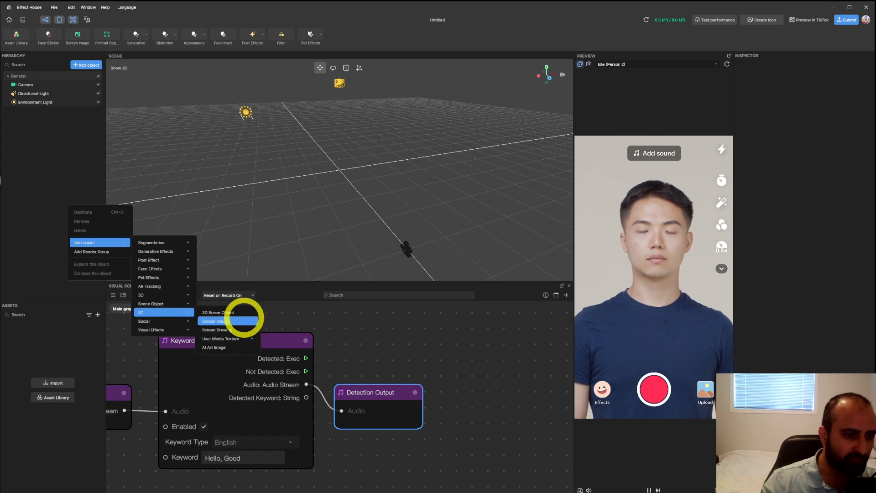
{"action": "left_click", "coordinate": [243, 320]}
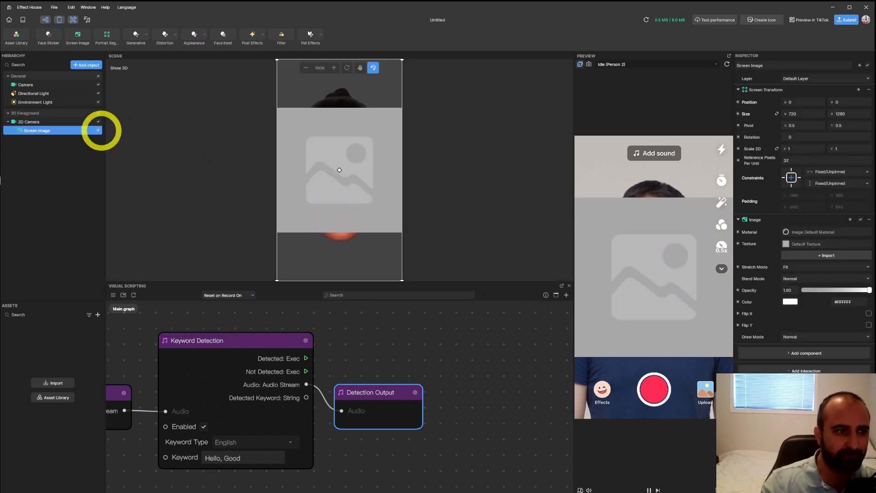
Step: Connect the Keyword Detection node's Detected output to a new Set Visibility node and place it above the Detection Output node's level
{"action": "middle_click_drag", "start_coordinate": [479, 366], "coordinate": [352, 371]}
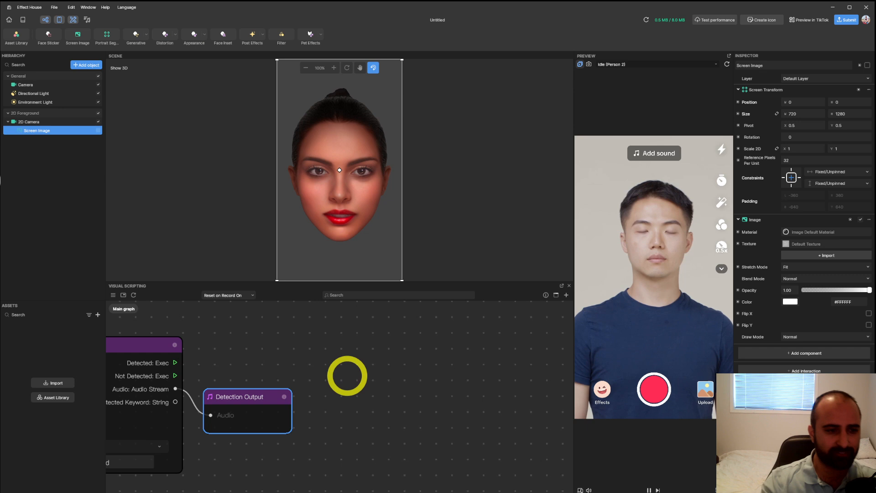
{"action": "left_click_drag", "start_coordinate": [175, 362], "coordinate": [333, 360]}
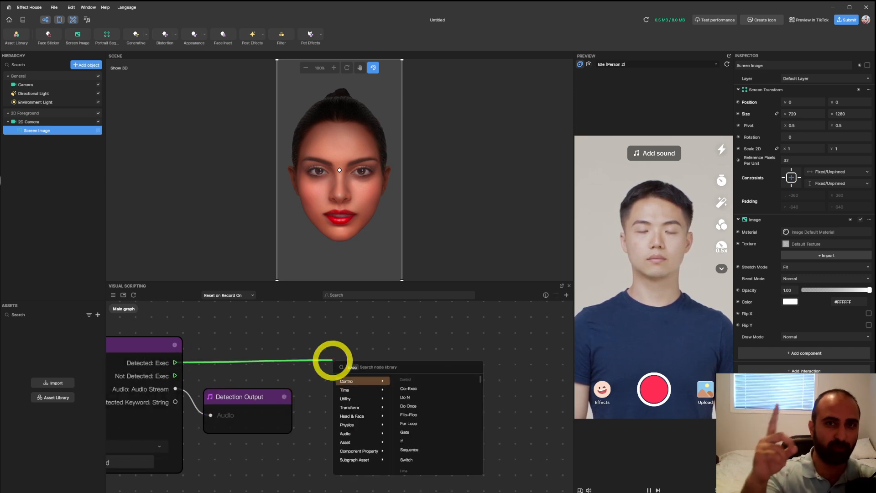
{"action": "type", "text": "set vi"}
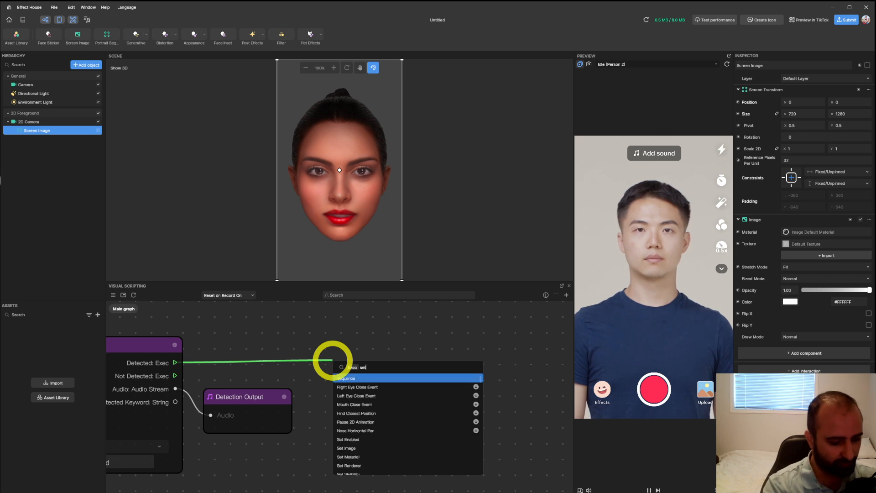
{"action": "key", "text": "Return"}
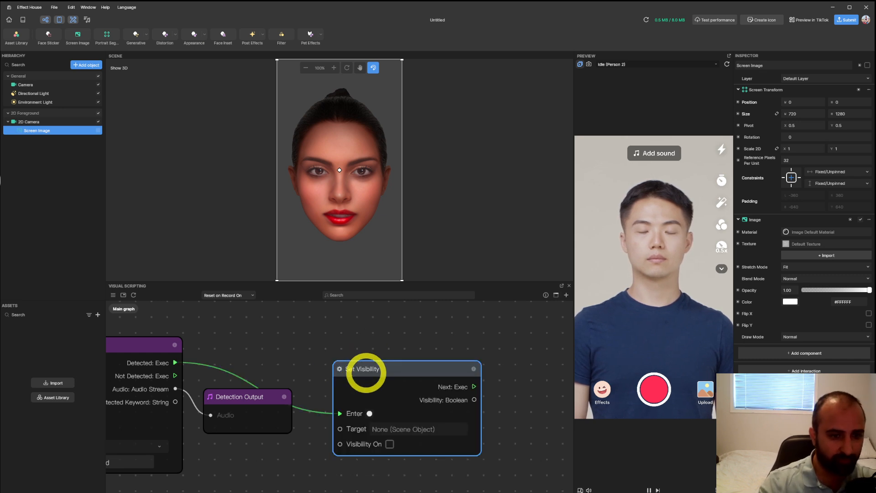
{"action": "left_click_drag", "start_coordinate": [365, 372], "coordinate": [360, 350]}
Step: Assign Screen Image as the Set Visibility node's target, enable Visibility On, and shift the node slightly upward
{"action": "left_click_drag", "start_coordinate": [39, 130], "coordinate": [391, 404]}
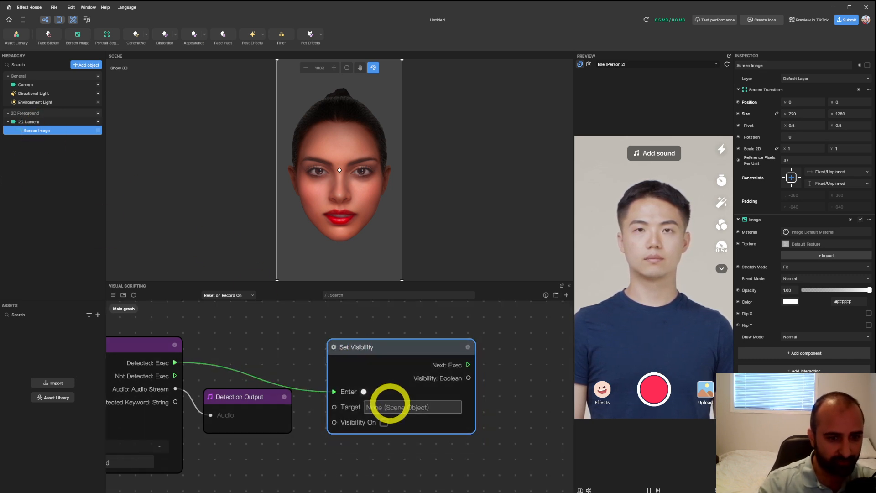
{"action": "left_click", "coordinate": [388, 422]}
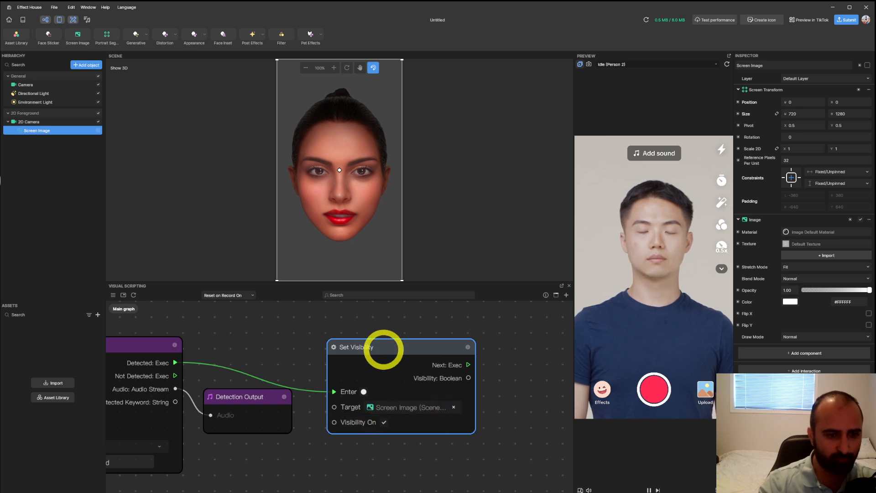
{"action": "left_click_drag", "start_coordinate": [383, 349], "coordinate": [367, 329]}
Step: Connect the Set Visibility node's Next output to a new Wait for Seconds node with a Start value of 0.50
{"action": "middle_click_drag", "start_coordinate": [504, 398], "coordinate": [368, 398]}
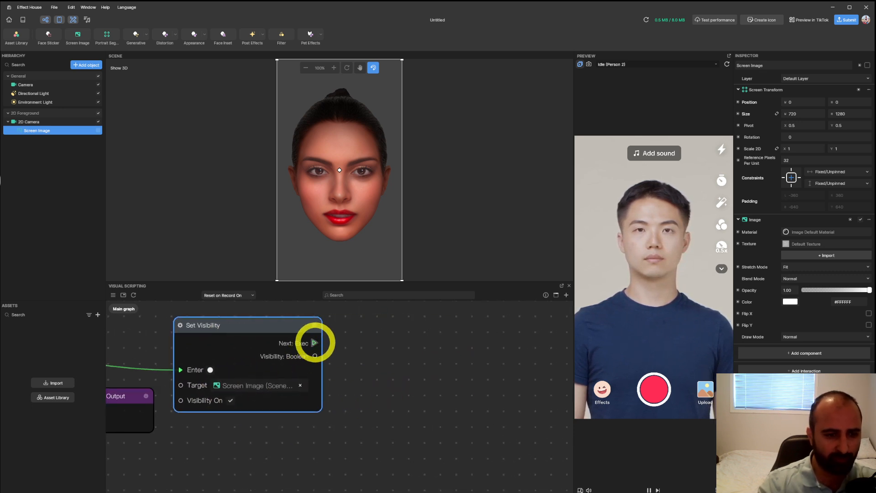
{"action": "left_click_drag", "start_coordinate": [315, 342], "coordinate": [357, 353]}
{"action": "type", "text": "wait"}
{"action": "key", "text": "Return"}
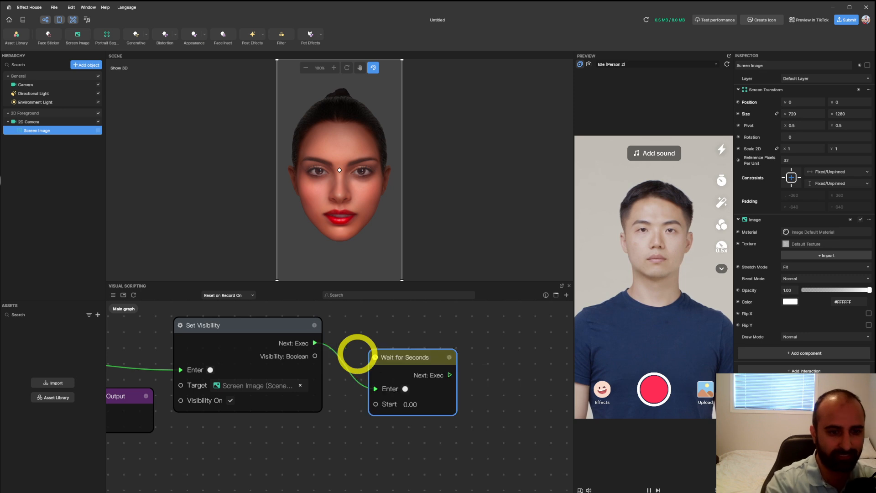
{"action": "left_click", "coordinate": [381, 403]}
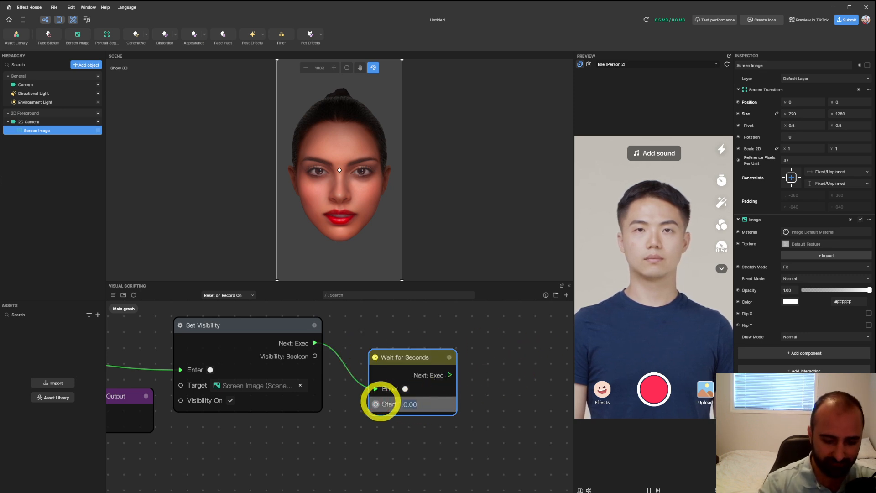
Step: Connect the Wait for Seconds node's Next output to a second Set Visibility node and place it in line
{"action": "left_click_drag", "start_coordinate": [448, 375], "coordinate": [485, 364]}
{"action": "type", "text": "set vis"}
{"action": "key", "text": "Return"}
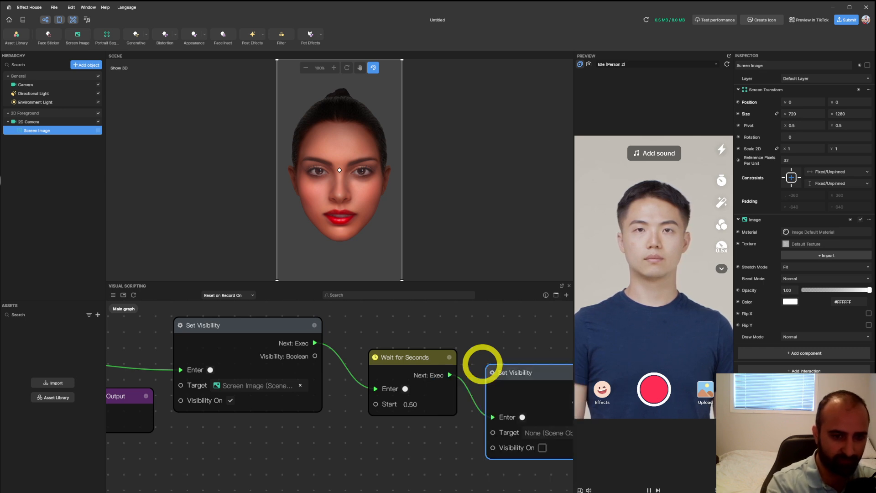
{"action": "middle_click_drag", "start_coordinate": [510, 346], "coordinate": [344, 340]}
{"action": "left_click_drag", "start_coordinate": [393, 364], "coordinate": [406, 339]}
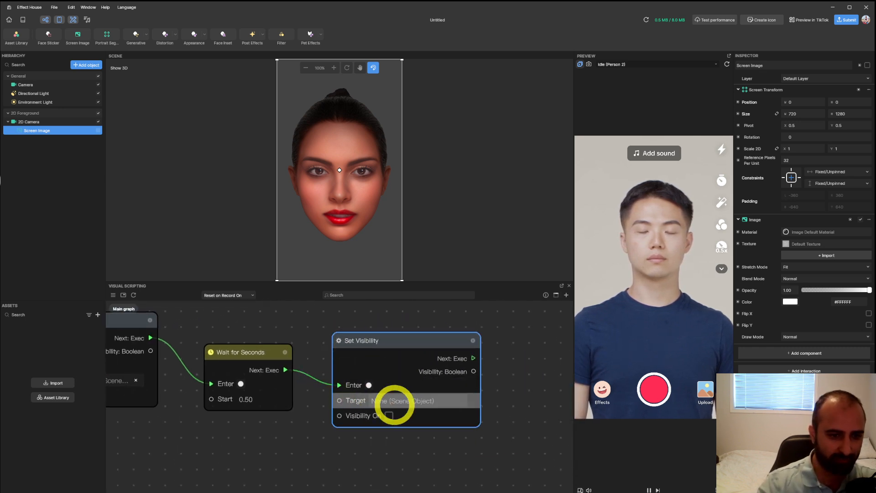
Step: Assign Screen Image as the second Set Visibility node's target, leaving Visibility On disabled, and shift the node upward
{"action": "left_click", "coordinate": [396, 400]}
{"action": "left_click", "coordinate": [182, 301]}
{"action": "left_click", "coordinate": [183, 302]}
{"action": "left_click_drag", "start_coordinate": [375, 339], "coordinate": [370, 322]}
{"action": "middle_click_drag", "start_coordinate": [219, 439], "coordinate": [319, 422]}
{"action": "scroll", "coordinate": [319, 422], "scroll_direction": "down", "scroll_amount": 2}
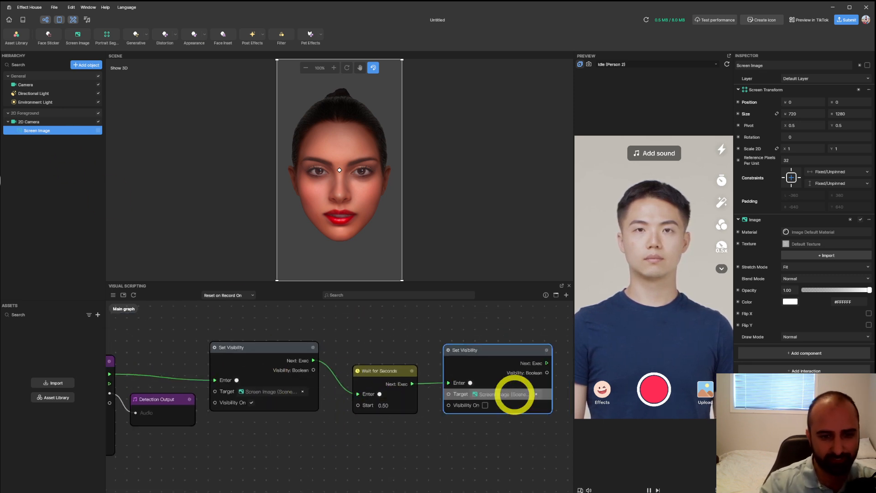
Step: Examine the keyword-triggered node chain from Audio from Microphone through the final Set Visibility node
{"action": "middle_click_drag", "start_coordinate": [144, 432], "coordinate": [354, 420]}
{"action": "middle_click_drag", "start_coordinate": [401, 456], "coordinate": [450, 440]}
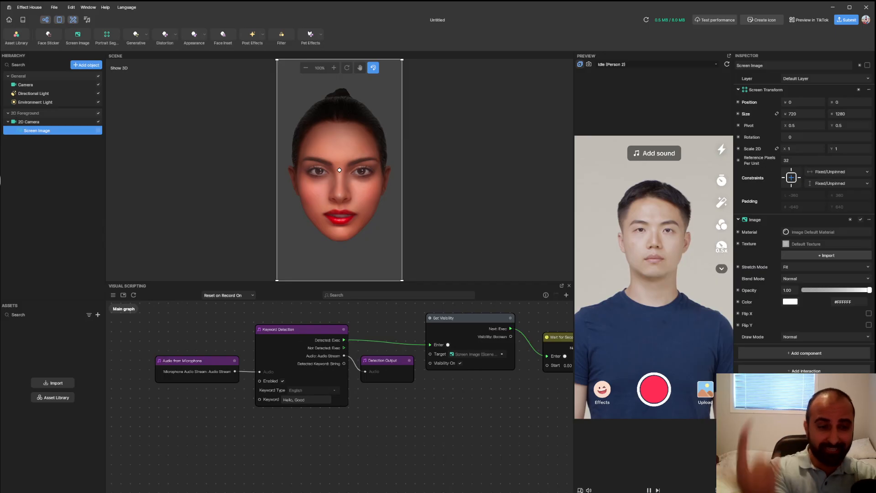
{"action": "middle_click_drag", "start_coordinate": [378, 413], "coordinate": [205, 428]}
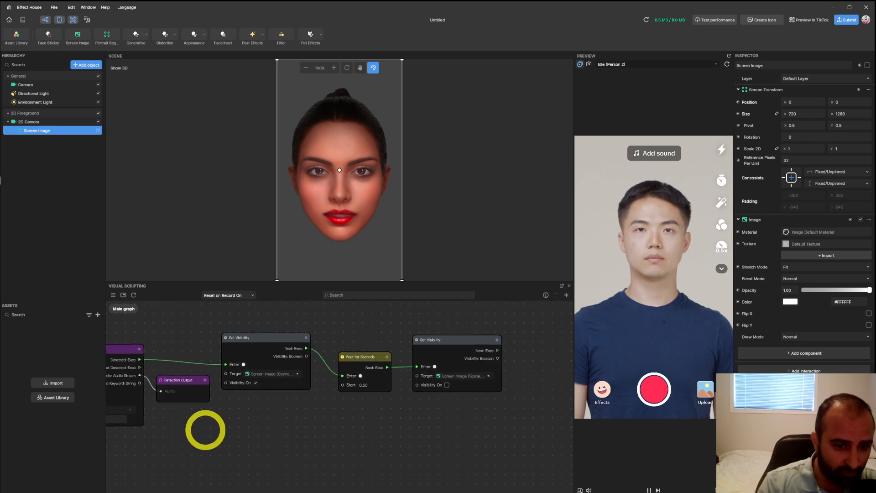
{"action": "scroll", "coordinate": [349, 408], "scroll_direction": "up", "scroll_amount": 3}
{"action": "scroll", "coordinate": [397, 402], "scroll_direction": "down", "scroll_amount": 2}
{"action": "middle_click_drag", "start_coordinate": [285, 452], "coordinate": [354, 434]}
{"action": "scroll", "coordinate": [361, 427], "scroll_direction": "down", "scroll_amount": 2}
{"action": "scroll", "coordinate": [359, 416], "scroll_direction": "up", "scroll_amount": 1}
Step: Delete every node in the graph except Audio from Microphone
{"action": "left_click_drag", "start_coordinate": [536, 432], "coordinate": [150, 322]}
{"action": "middle_click_drag", "start_coordinate": [226, 443], "coordinate": [244, 459]}
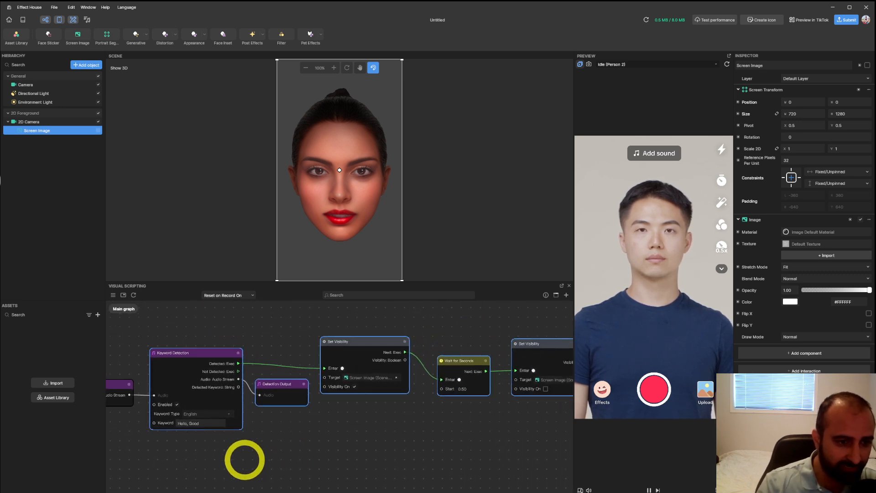
{"action": "key", "text": "Delete"}
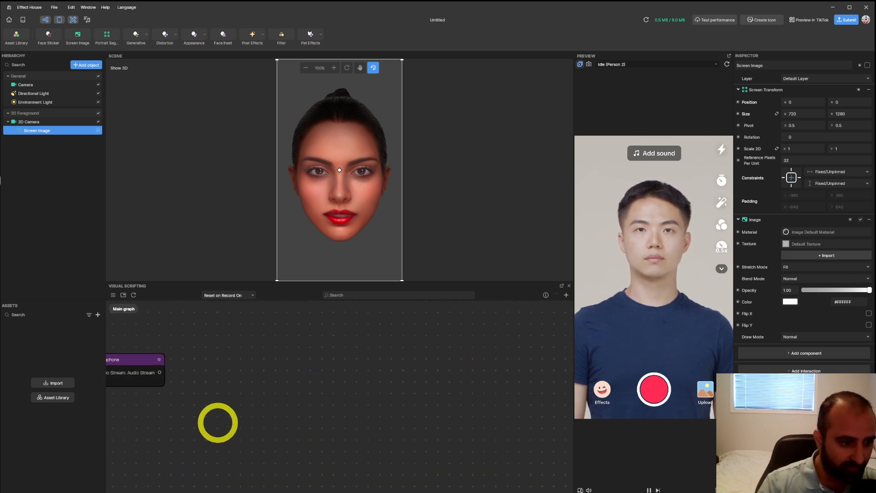
Step: Connect the Audio from Microphone stream to a new Pitch Detection node and place it beside the microphone node
{"action": "middle_click_drag", "start_coordinate": [182, 428], "coordinate": [287, 420]}
{"action": "left_click_drag", "start_coordinate": [239, 368], "coordinate": [321, 349]}
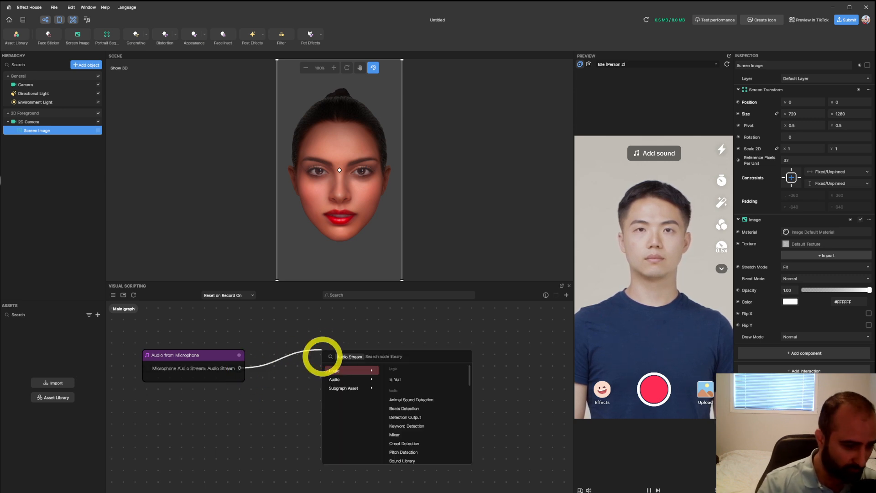
{"action": "left_click", "coordinate": [355, 379]}
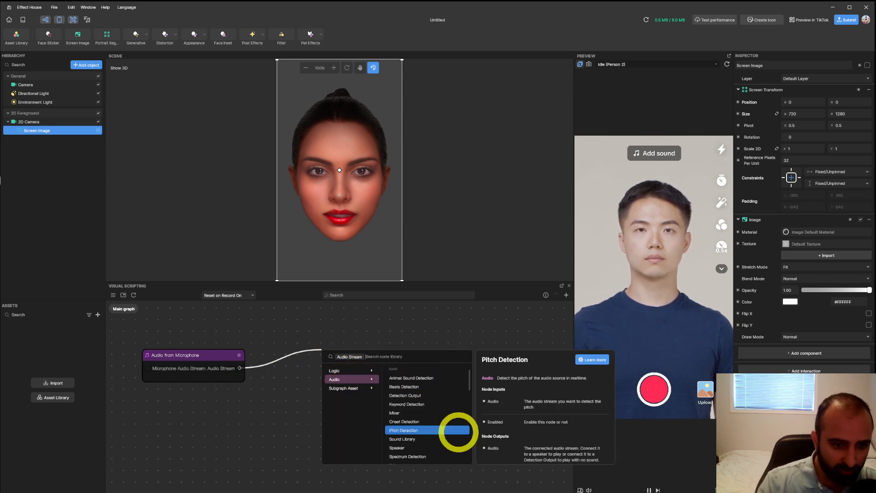
{"action": "left_click", "coordinate": [457, 432]}
{"action": "left_click_drag", "start_coordinate": [364, 355], "coordinate": [325, 348]}
{"action": "scroll", "coordinate": [392, 353], "scroll_direction": "up", "scroll_amount": 2}
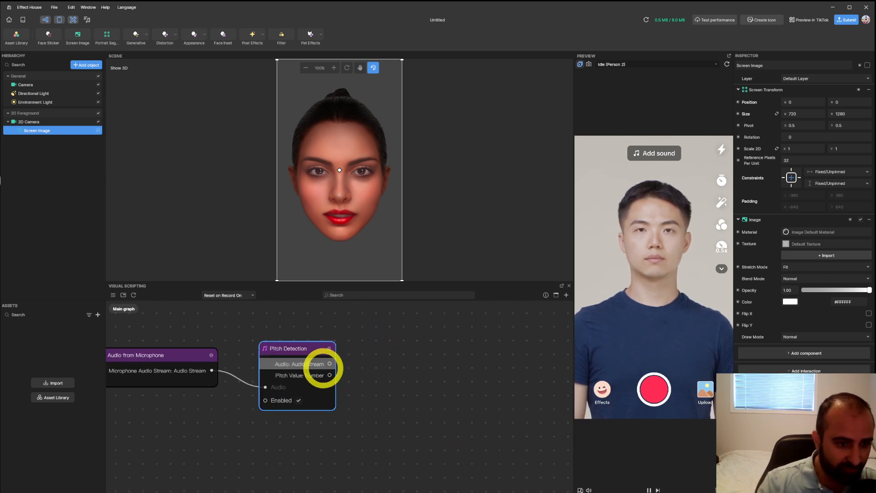
Step: Connect the Pitch Detection audio stream to a new Detection Output node and arrange the audio nodes
{"action": "left_click_drag", "start_coordinate": [329, 363], "coordinate": [379, 352]}
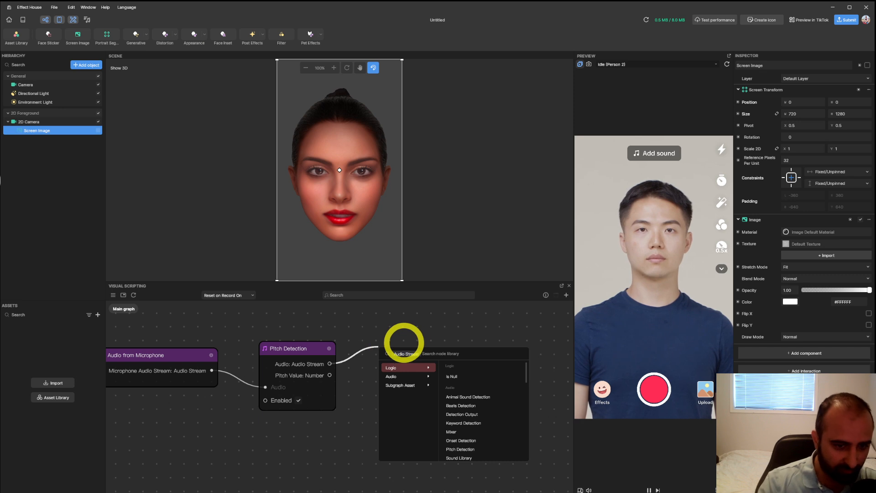
{"action": "mouse_move", "coordinate": [403, 376]}
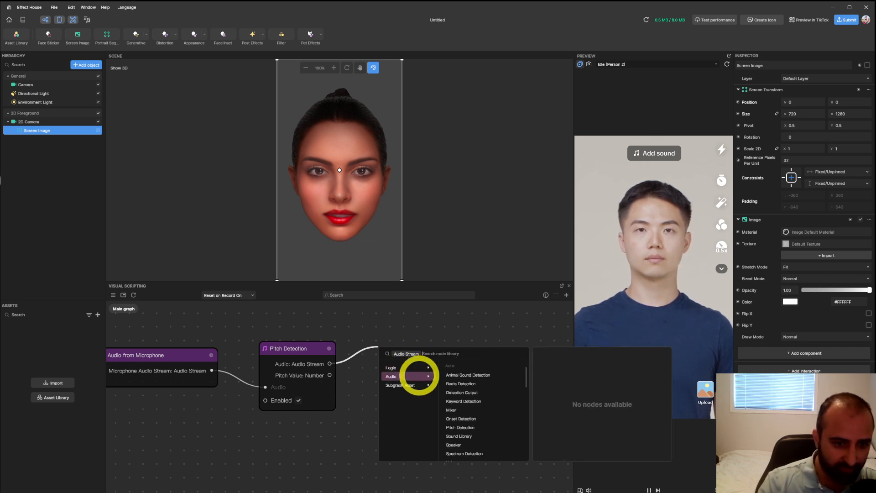
{"action": "left_click", "coordinate": [505, 391]}
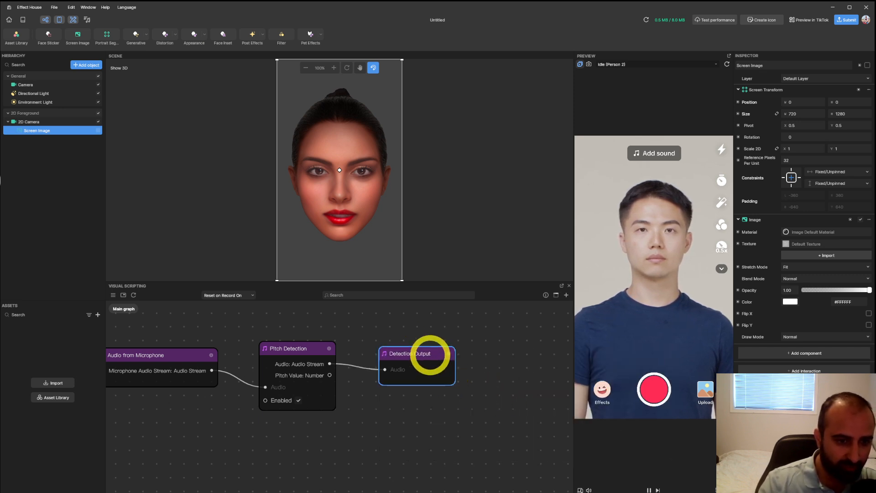
{"action": "left_click_drag", "start_coordinate": [430, 354], "coordinate": [407, 328]}
{"action": "left_click_drag", "start_coordinate": [172, 357], "coordinate": [197, 371]}
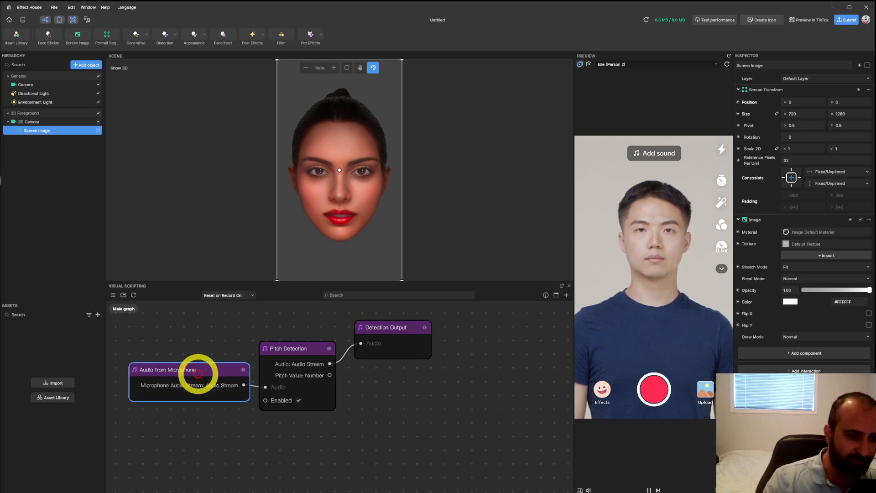
{"action": "middle_click_drag", "start_coordinate": [431, 430], "coordinate": [379, 421]}
{"action": "left_click_drag", "start_coordinate": [278, 367], "coordinate": [381, 423]}
{"action": "left_click", "coordinate": [289, 448]}
Step: Make the Screen Image visible and shrink it to about 150 by 155 at the centre of the frame
{"action": "double_click", "coordinate": [59, 131]}
{"action": "left_click", "coordinate": [100, 132]}
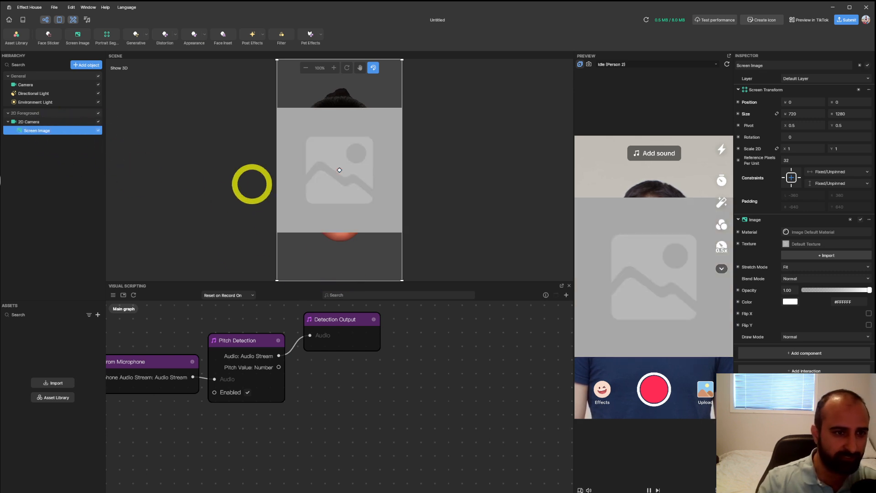
{"action": "left_click_drag", "start_coordinate": [277, 60], "coordinate": [366, 191]}
{"action": "left_click_drag", "start_coordinate": [376, 279], "coordinate": [350, 183]}
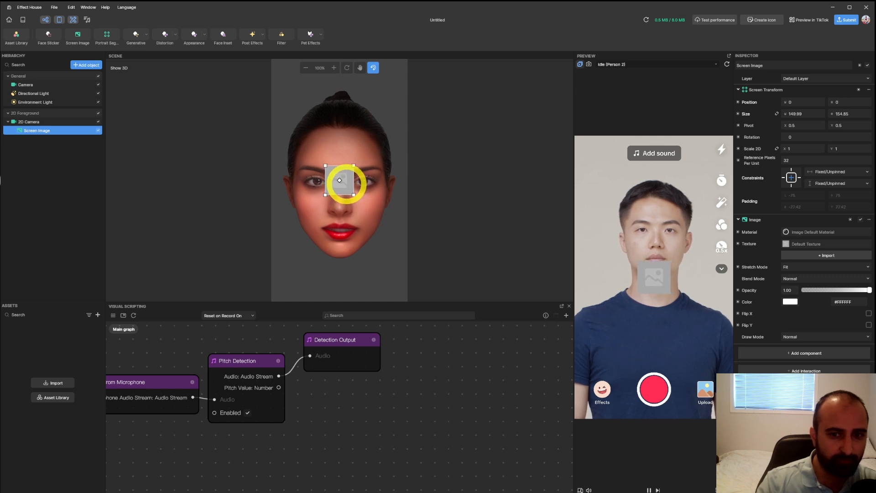
Step: Add a Set Position node for the Screen Image's Screen Transform and place it beyond the Detection Output node
{"action": "middle_click_drag", "start_coordinate": [409, 404], "coordinate": [290, 423]}
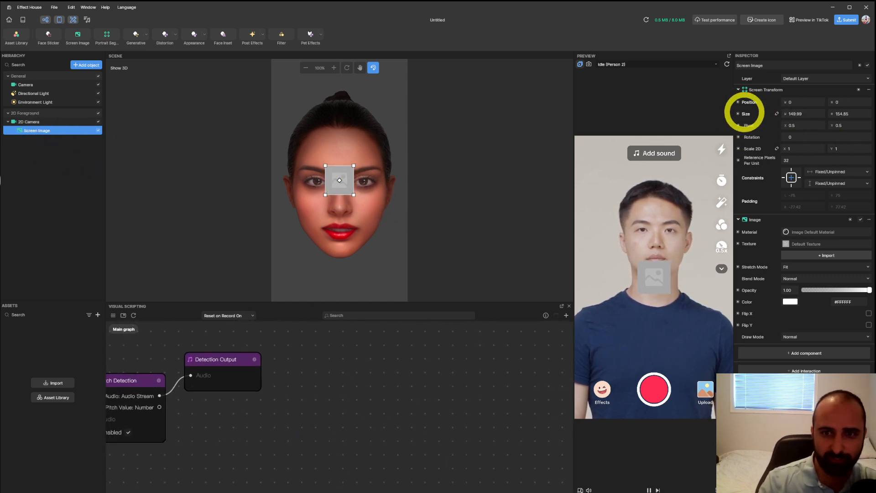
{"action": "left_click", "coordinate": [738, 102]}
{"action": "left_click", "coordinate": [747, 122]}
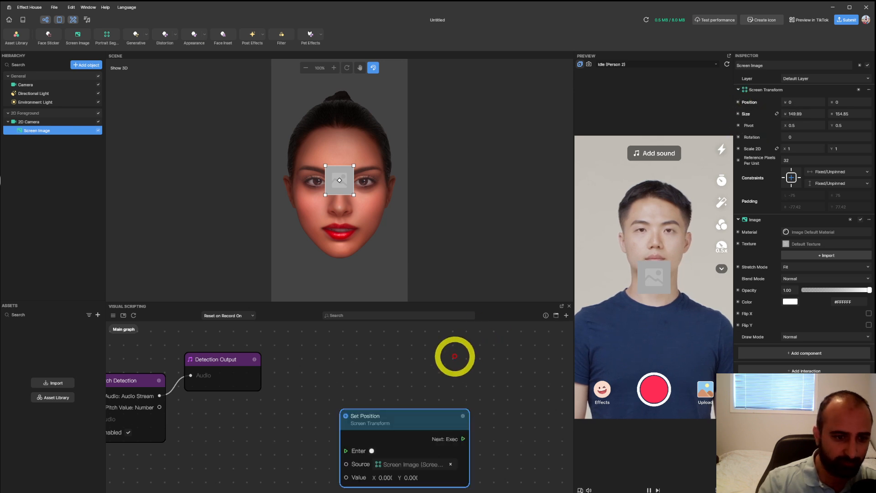
{"action": "scroll", "coordinate": [322, 400], "scroll_direction": "down", "scroll_amount": 1}
{"action": "middle_click_drag", "start_coordinate": [318, 383], "coordinate": [367, 432]}
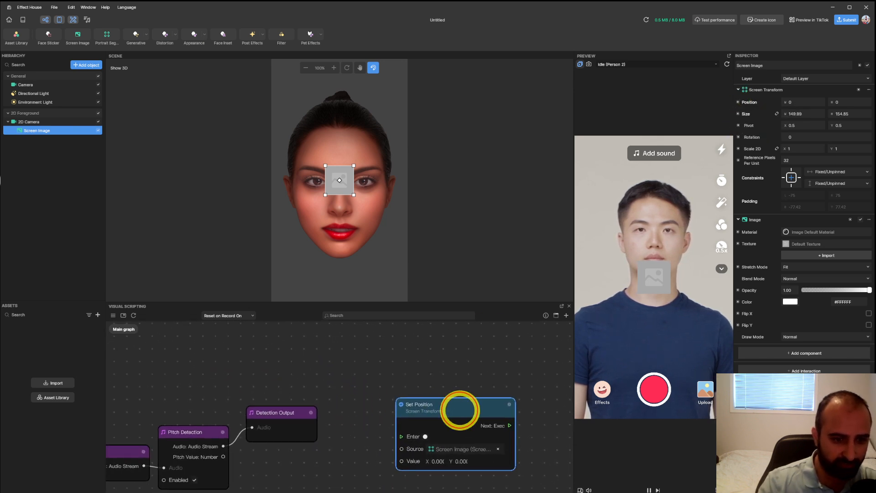
{"action": "left_click_drag", "start_coordinate": [460, 410], "coordinate": [471, 359]}
Step: Feed the Set Position node's Enter input from a new Update node and spread the two nodes apart
{"action": "left_click_drag", "start_coordinate": [410, 385], "coordinate": [286, 359]}
{"action": "type", "text": "update"}
{"action": "key", "text": "Return"}
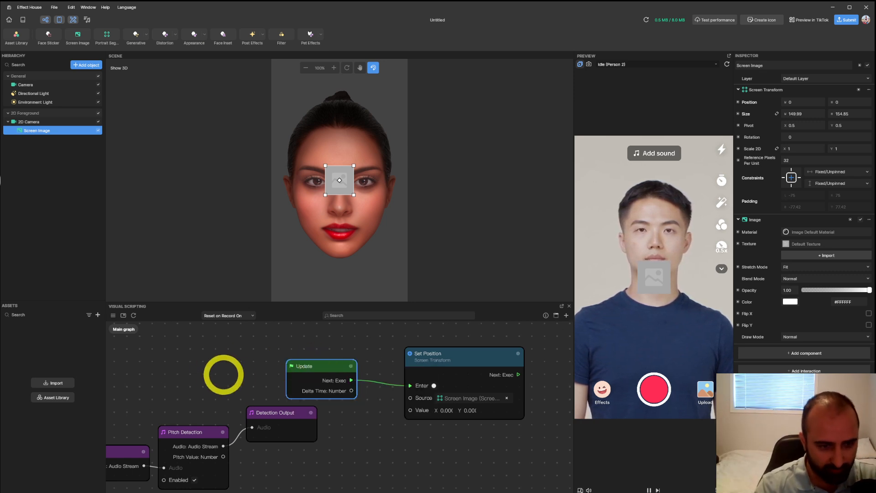
{"action": "left_click_drag", "start_coordinate": [322, 367], "coordinate": [289, 350]}
{"action": "left_click_drag", "start_coordinate": [469, 366], "coordinate": [512, 385]}
Step: Read the Pitch Detection node's description down to the value range of its Pitch Value output
{"action": "middle_click_drag", "start_coordinate": [348, 436], "coordinate": [365, 368]}
{"action": "middle_click_drag", "start_coordinate": [270, 411], "coordinate": [228, 425]}
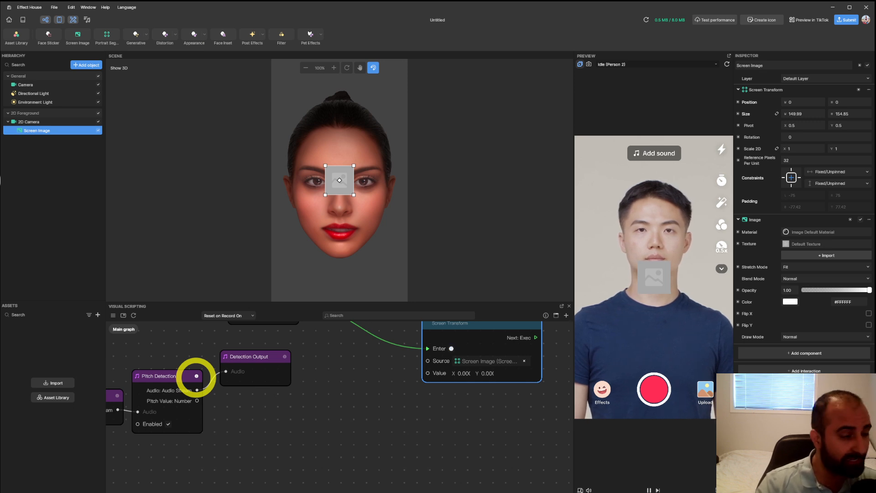
{"action": "left_click", "coordinate": [196, 376]}
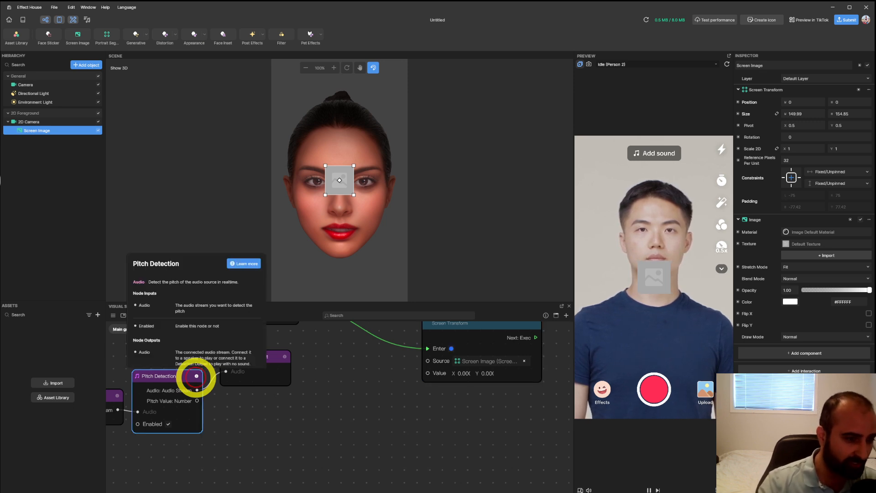
{"action": "scroll", "coordinate": [248, 308], "scroll_direction": "down", "scroll_amount": 2}
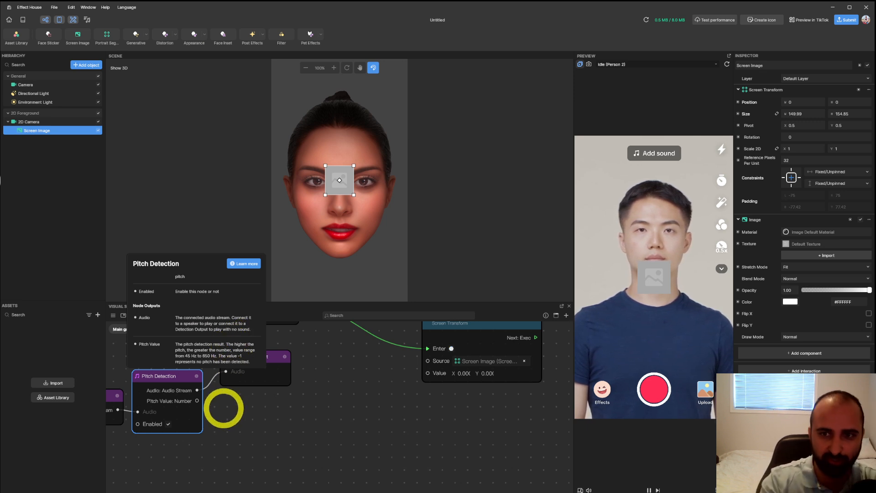
Step: Try moving the Screen Image down to about Y -381 and up near the head to gauge its vertical range
{"action": "left_click", "coordinate": [62, 153]}
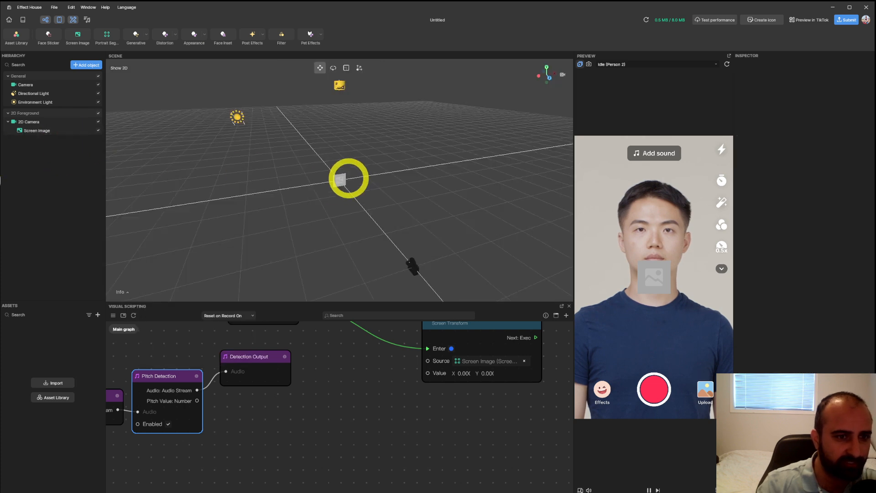
{"action": "left_click", "coordinate": [43, 122]}
{"action": "left_click", "coordinate": [48, 131]}
{"action": "left_click_drag", "start_coordinate": [342, 182], "coordinate": [339, 249]}
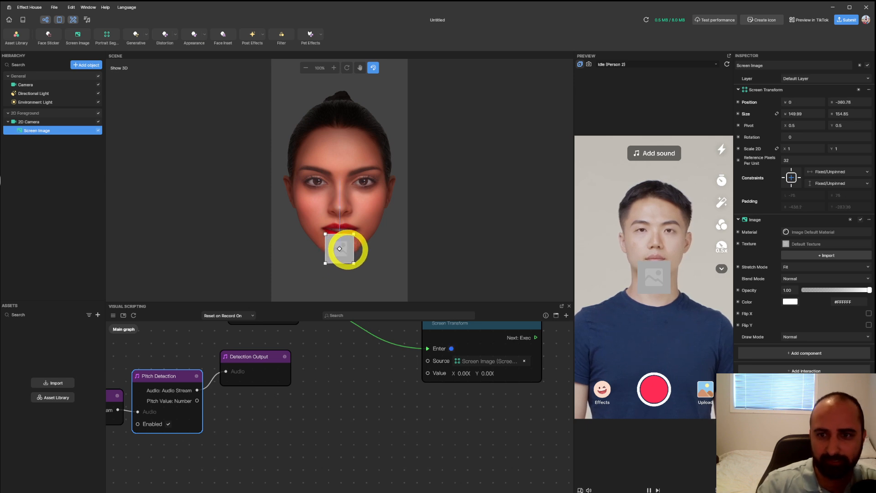
{"action": "left_click_drag", "start_coordinate": [340, 248], "coordinate": [339, 94]}
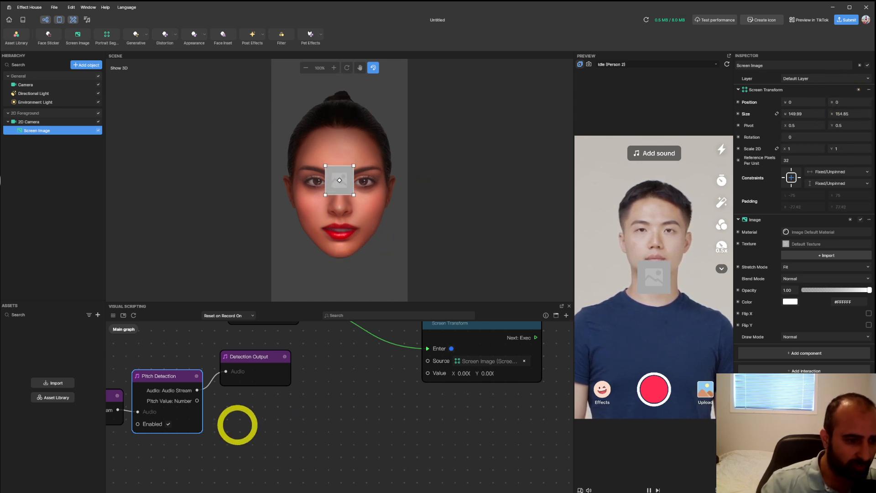
Step: Connect the Pitch Value output to a new Remap node and place it below the Detection Output node
{"action": "left_click_drag", "start_coordinate": [197, 401], "coordinate": [265, 439]}
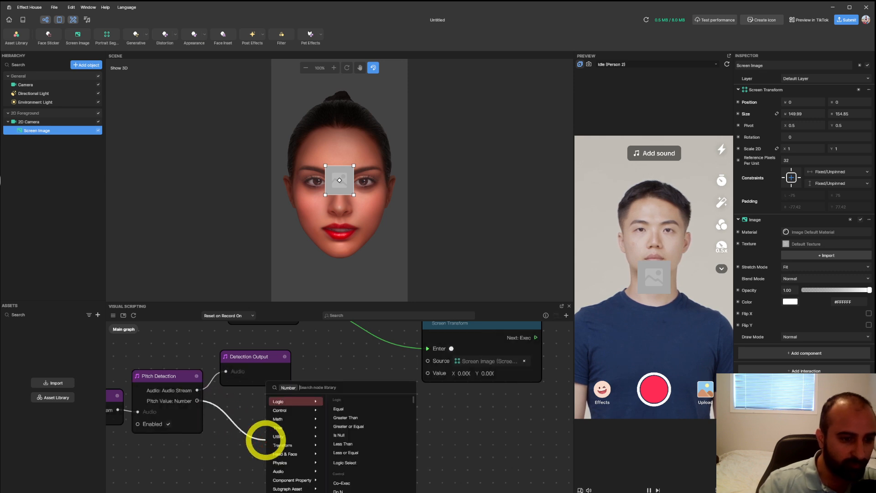
{"action": "type", "text": "rema"}
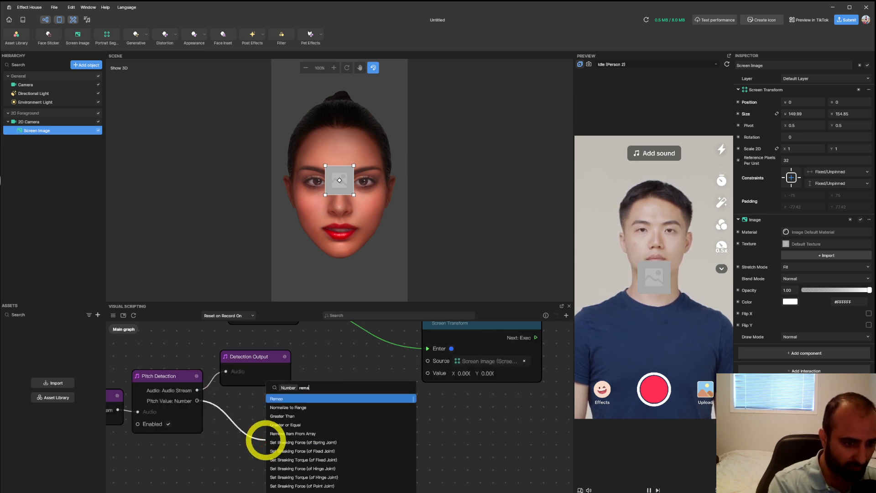
{"action": "key", "text": "Return"}
{"action": "left_click_drag", "start_coordinate": [304, 449], "coordinate": [283, 401]}
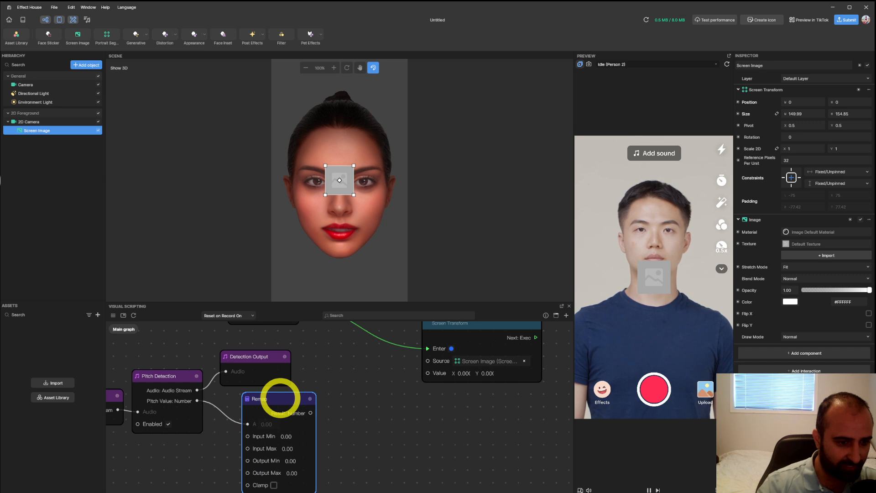
Step: Set the Remap node's input range to 45–650 and output range to -350–450, with Clamp enabled
{"action": "scroll", "coordinate": [371, 426], "scroll_direction": "down", "scroll_amount": 1}
{"action": "left_click", "coordinate": [292, 401]}
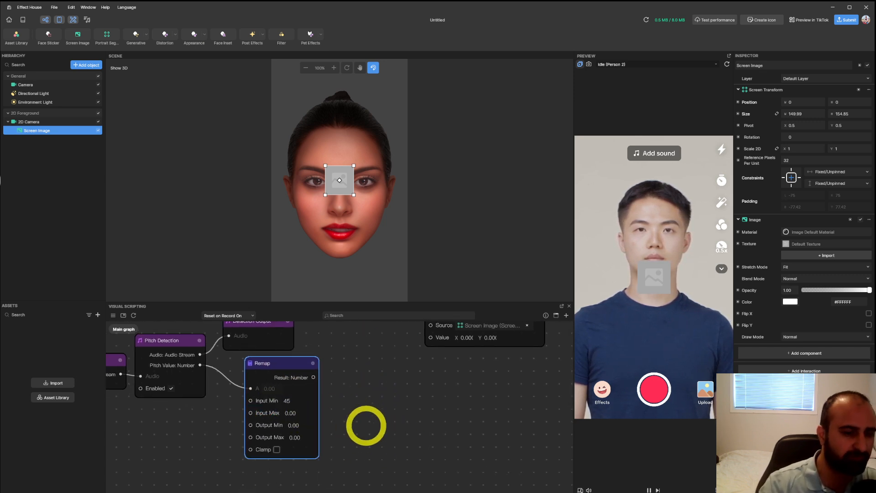
{"action": "left_click", "coordinate": [310, 412]}
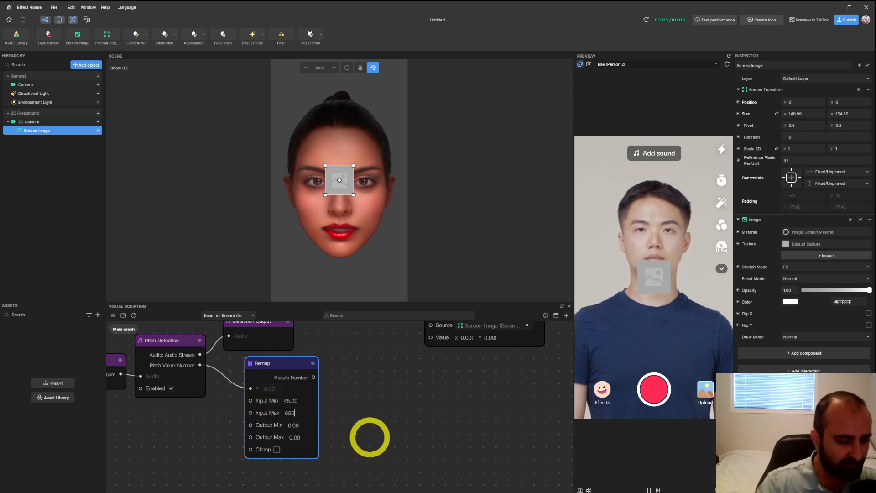
{"action": "left_click", "coordinate": [372, 431]}
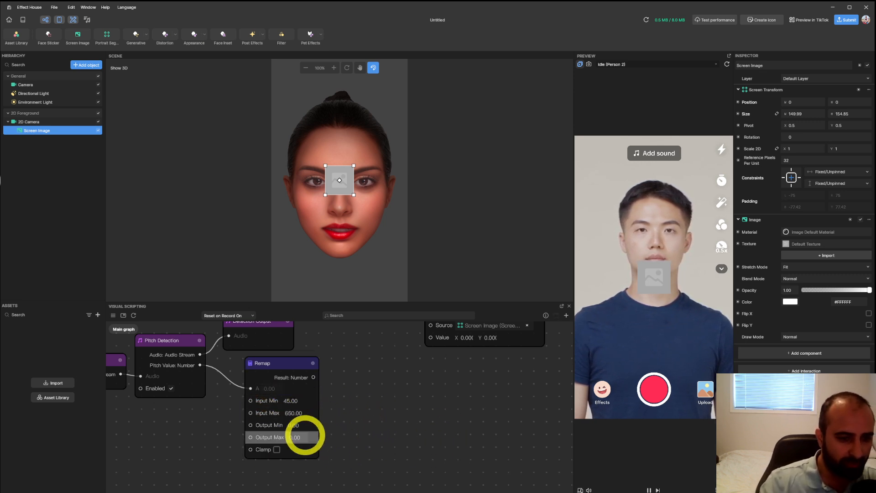
{"action": "left_click", "coordinate": [299, 424]}
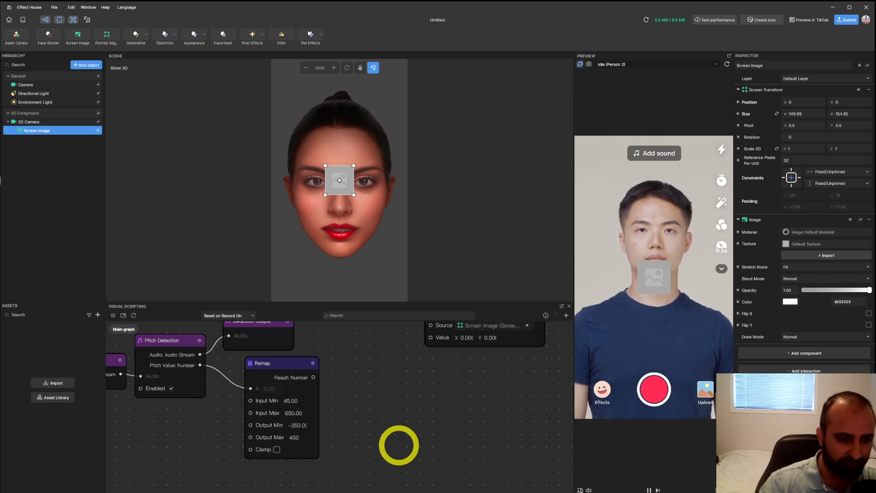
{"action": "left_click", "coordinate": [276, 450]}
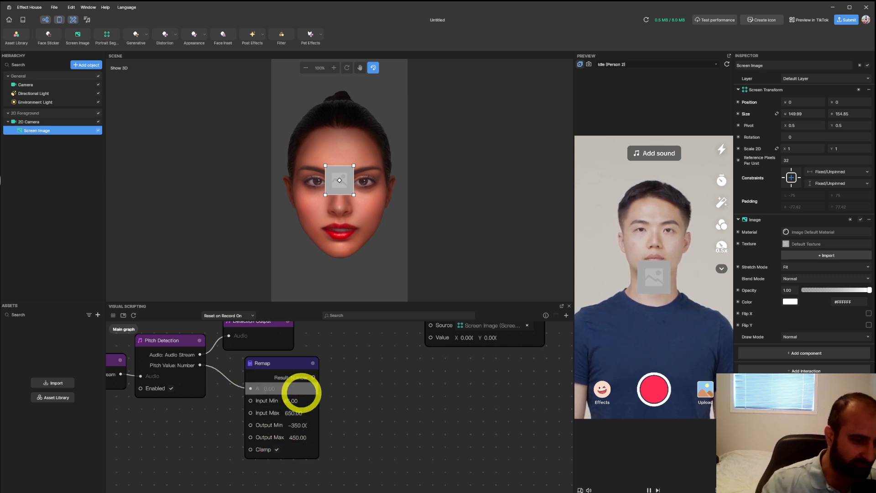
Step: Connect the Remap result to the Y input of a new Combine Vec2 node and set its X to 0
{"action": "middle_click_drag", "start_coordinate": [392, 360], "coordinate": [340, 416]}
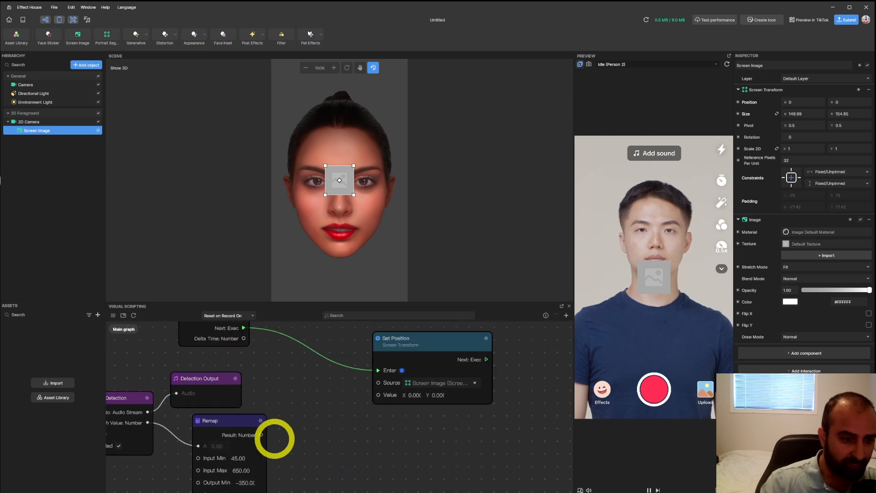
{"action": "left_click_drag", "start_coordinate": [261, 434], "coordinate": [304, 429]}
{"action": "type", "text": "comb"}
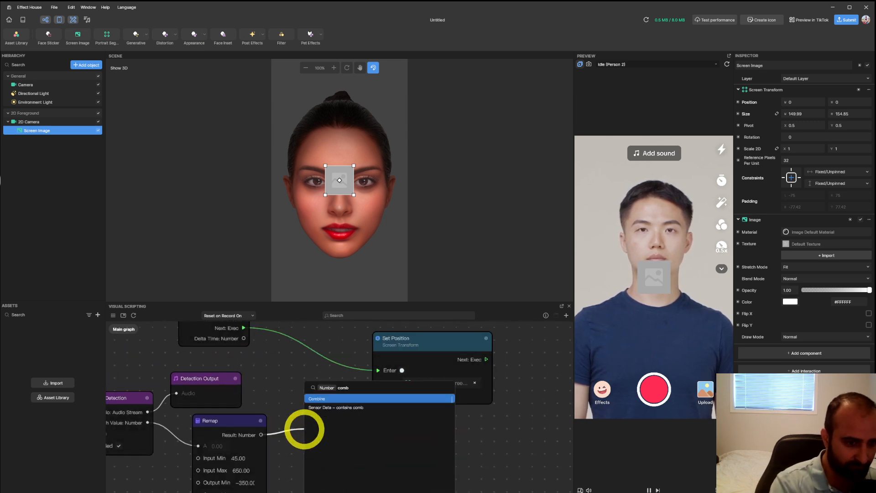
{"action": "key", "text": "Return"}
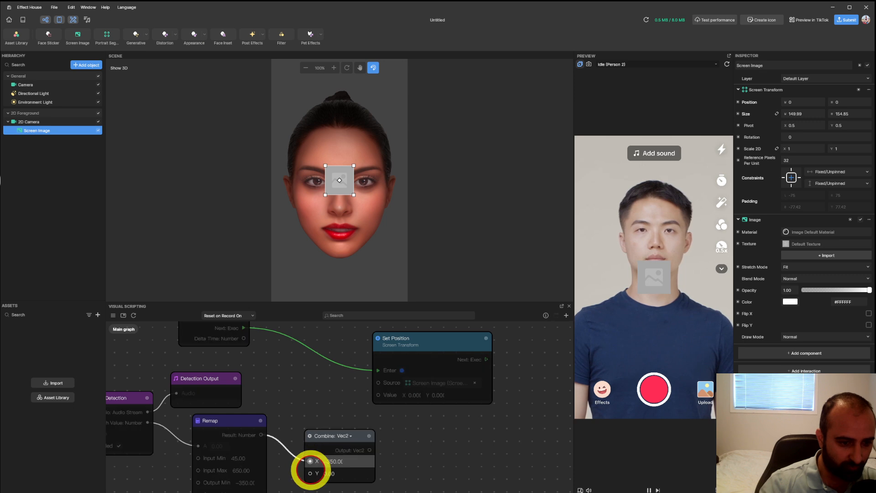
{"action": "left_click_drag", "start_coordinate": [363, 450], "coordinate": [342, 408]}
{"action": "left_click", "coordinate": [314, 419]}
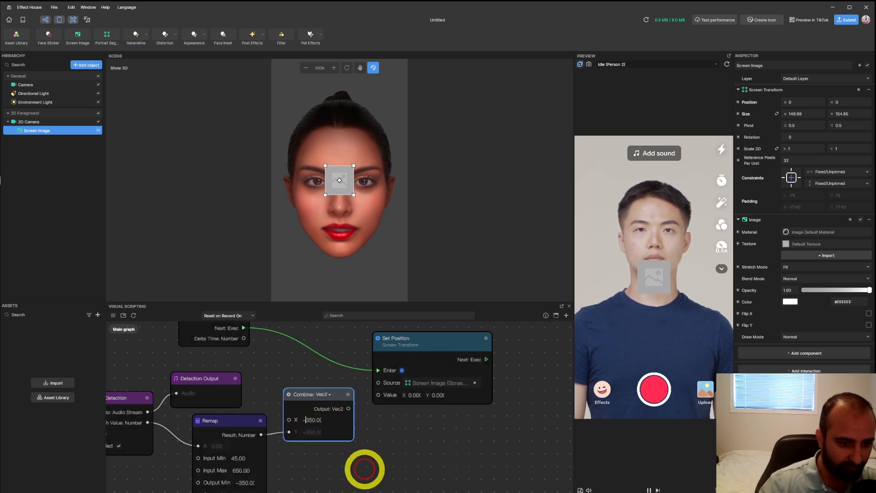
Step: Connect the Combine Vec2 output to the Set Position node's Value input and tidy the node spacing
{"action": "left_click_drag", "start_coordinate": [345, 406], "coordinate": [379, 395]}
{"action": "scroll", "coordinate": [401, 426], "scroll_direction": "down", "scroll_amount": 2}
{"action": "middle_click_drag", "start_coordinate": [386, 450], "coordinate": [413, 420]}
{"action": "scroll", "coordinate": [280, 394], "scroll_direction": "up", "scroll_amount": 3}
{"action": "left_click_drag", "start_coordinate": [313, 395], "coordinate": [299, 396]}
Step: Examine the Remap settings and how its result passes through Combine Vec2 into the Set Position value
{"action": "middle_click_drag", "start_coordinate": [389, 369], "coordinate": [517, 361]}
{"action": "middle_click_drag", "start_coordinate": [512, 457], "coordinate": [384, 414]}
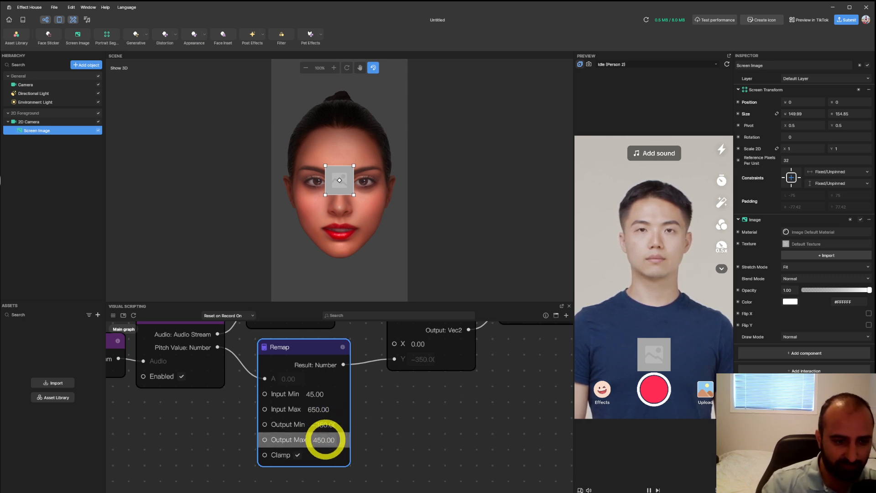
{"action": "middle_click_drag", "start_coordinate": [463, 394], "coordinate": [375, 471]}
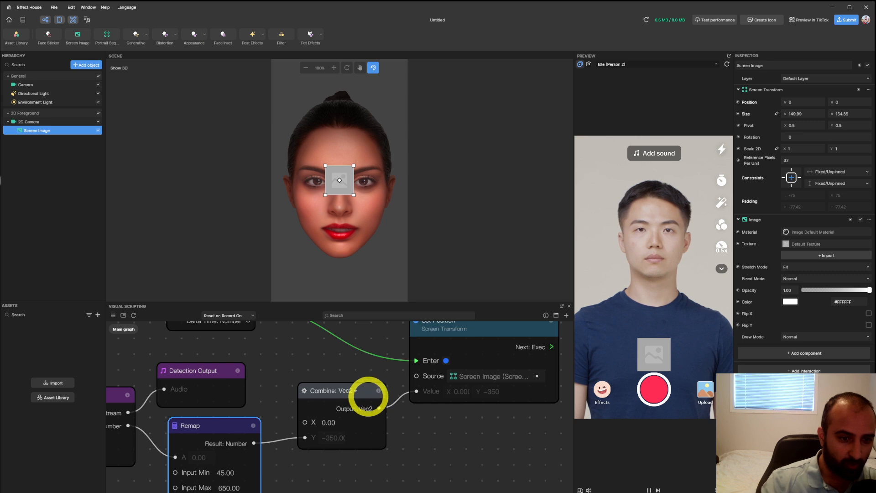
{"action": "left_click_drag", "start_coordinate": [366, 397], "coordinate": [368, 389]}
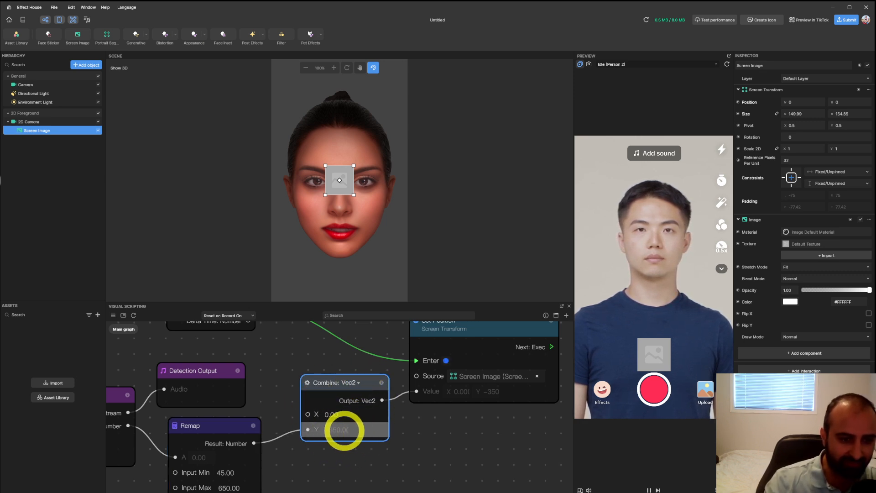
{"action": "middle_click_drag", "start_coordinate": [430, 434], "coordinate": [391, 463]}
Step: Shift the Set Position and Update nodes slightly for a clearer layout of the pitch-driven graph
{"action": "left_click", "coordinate": [397, 366]}
{"action": "left_click_drag", "start_coordinate": [396, 366], "coordinate": [419, 356]}
{"action": "middle_click_drag", "start_coordinate": [238, 384], "coordinate": [286, 413]}
{"action": "scroll", "coordinate": [277, 407], "scroll_direction": "down", "scroll_amount": 3}
{"action": "left_click_drag", "start_coordinate": [214, 376], "coordinate": [222, 379]}
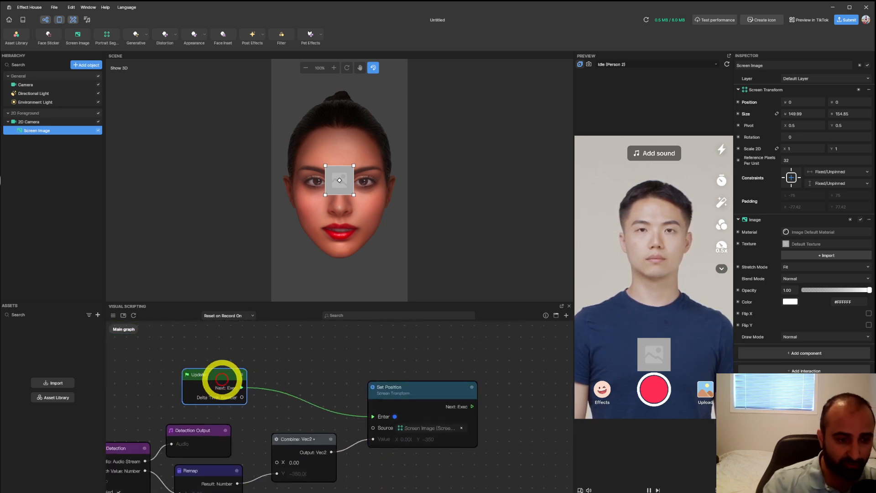
{"action": "scroll", "coordinate": [319, 397], "scroll_direction": "down", "scroll_amount": 2}
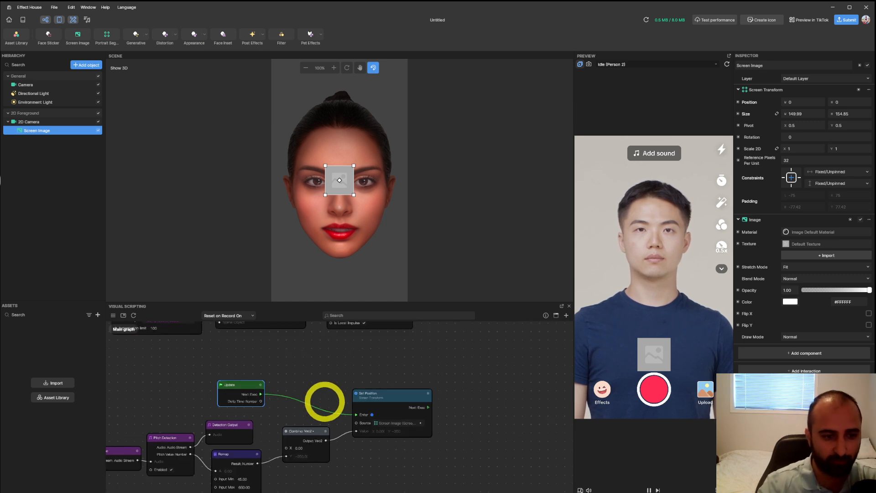
{"action": "middle_click_drag", "start_coordinate": [324, 401], "coordinate": [355, 363]}
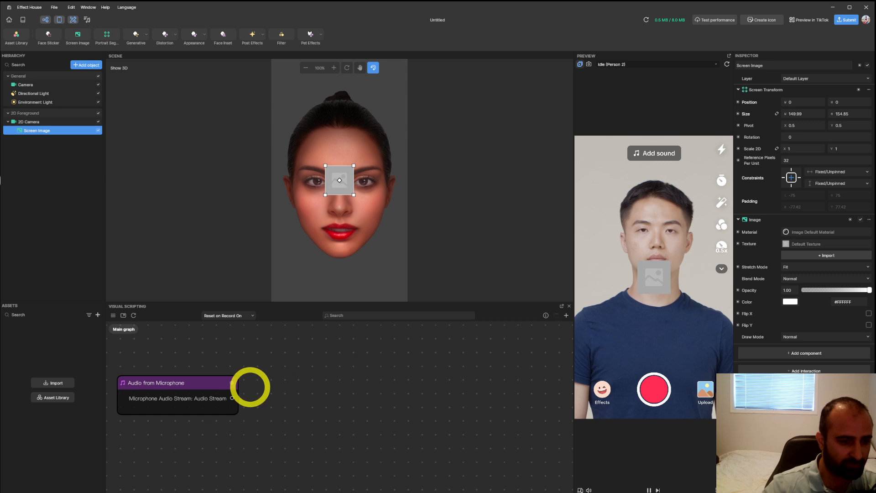
Step: Add an Animal Sound Detection node fed by the Audio from Microphone node's audio stream
{"action": "left_click_drag", "start_coordinate": [191, 385], "coordinate": [286, 386]}
{"action": "type", "text": "anima"}
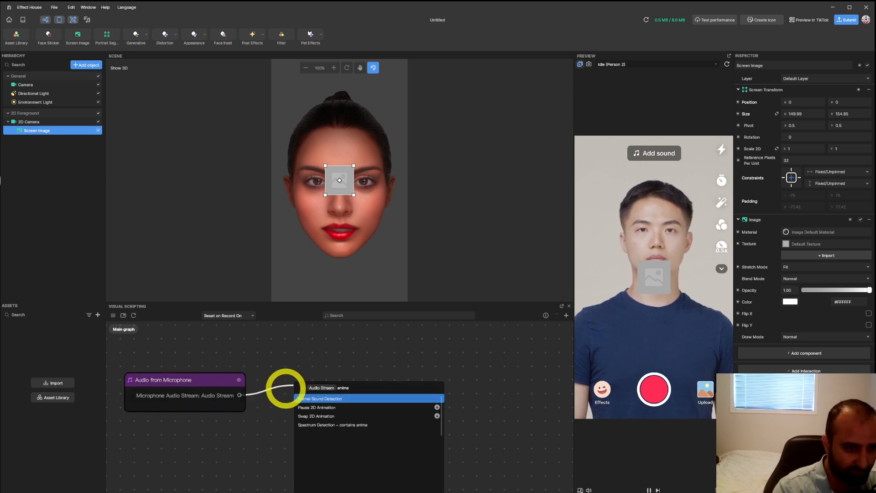
{"action": "key", "text": "Return"}
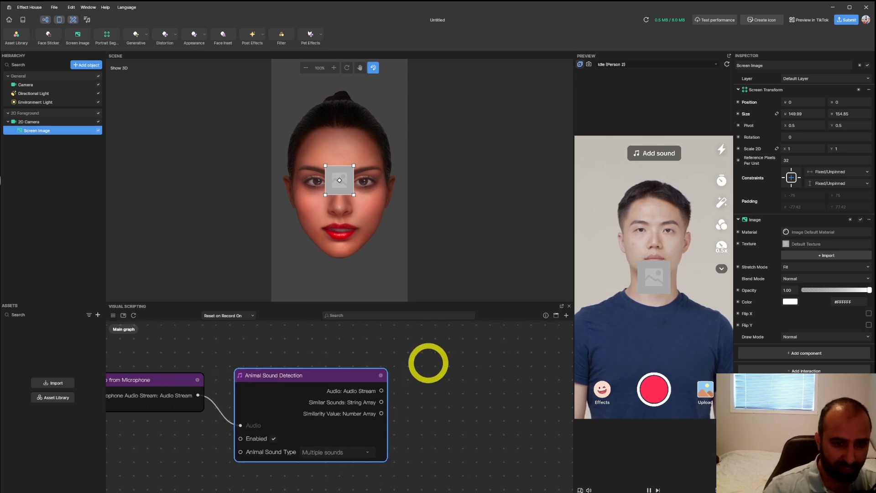
Step: Connect the Animal Sound Detection Audio output to a new Detection Output node and place it slightly higher
{"action": "left_click_drag", "start_coordinate": [294, 395], "coordinate": [338, 370]}
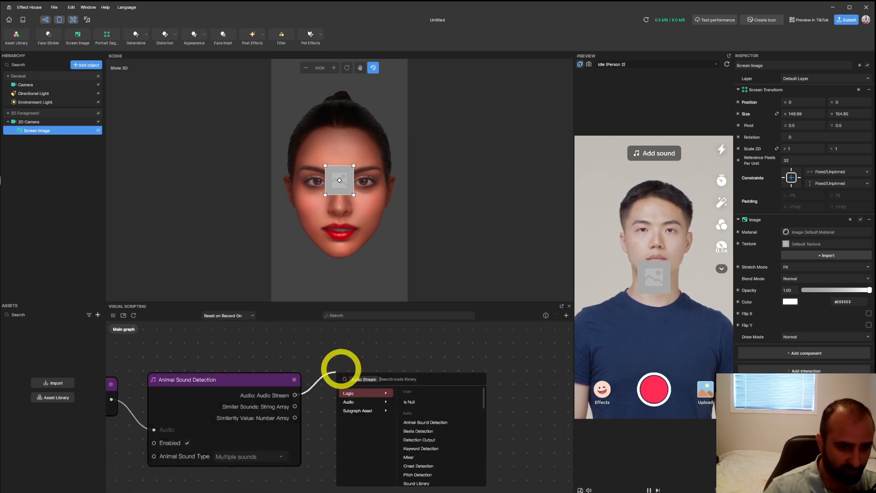
{"action": "left_click", "coordinate": [457, 440]}
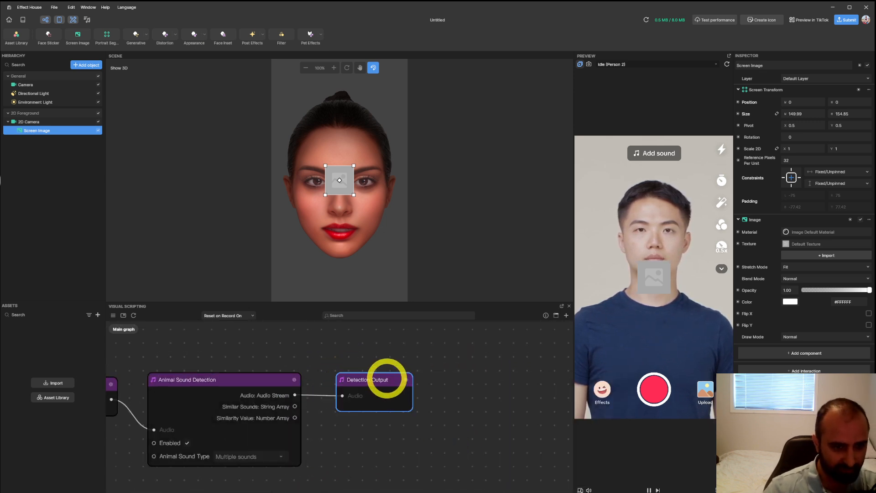
{"action": "left_click_drag", "start_coordinate": [385, 375], "coordinate": [367, 360]}
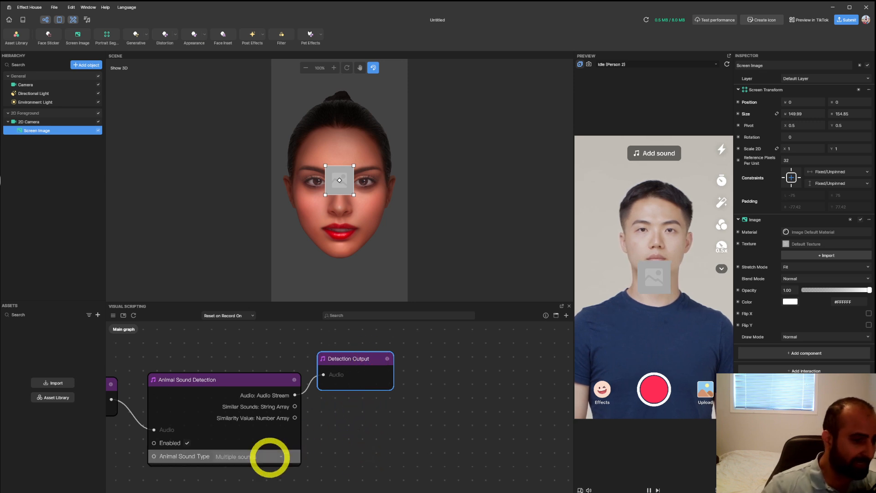
Step: Set the Animal Sound Type to Moo and nudge the Animal Sound Detection node into place
{"action": "left_click", "coordinate": [254, 457]}
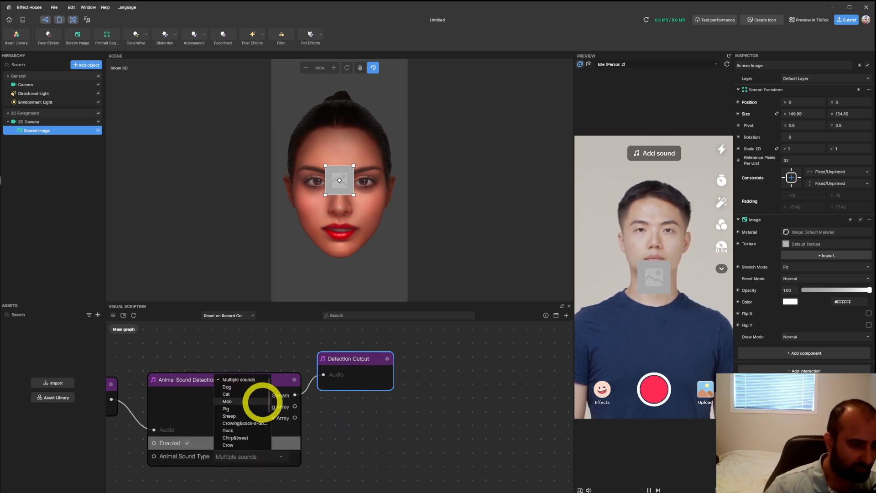
{"action": "left_click", "coordinate": [258, 401]}
{"action": "left_click_drag", "start_coordinate": [225, 375], "coordinate": [220, 370]}
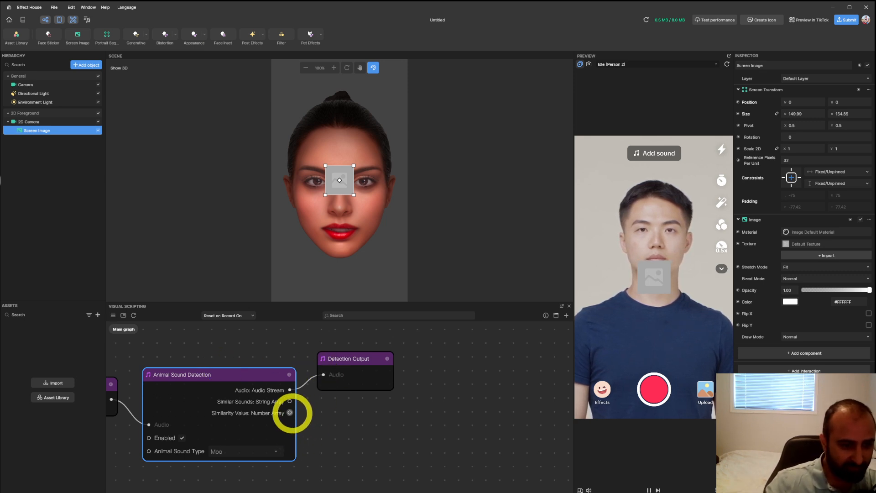
Step: Connect the Similarity Value output to a new Get Item from Array node and place it below Detection Output
{"action": "middle_click_drag", "start_coordinate": [370, 432], "coordinate": [369, 406]}
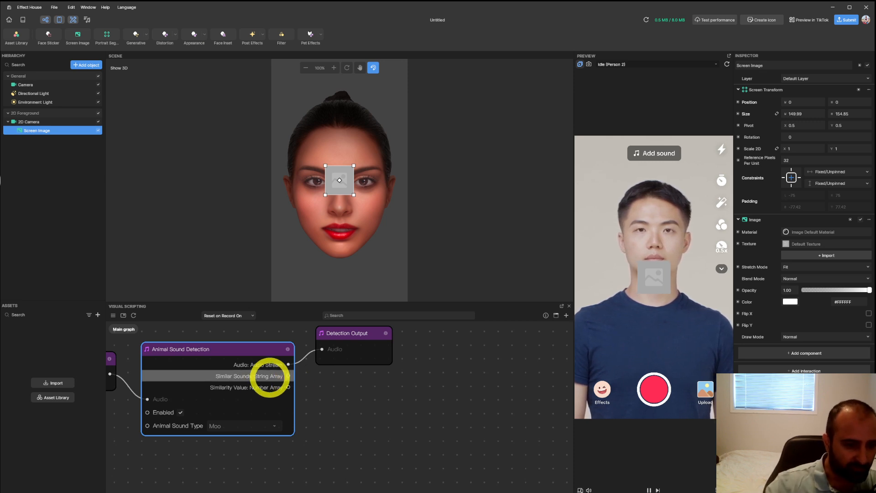
{"action": "left_click_drag", "start_coordinate": [288, 387], "coordinate": [332, 405]}
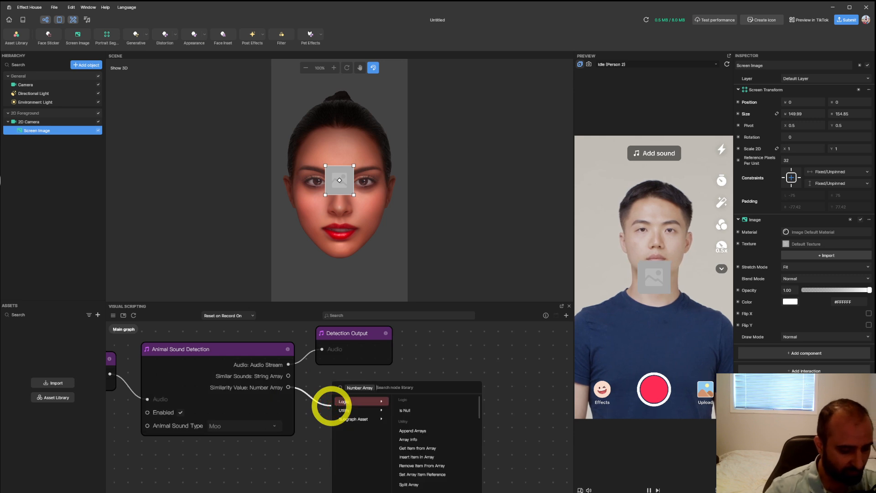
{"action": "type", "text": "geti"}
{"action": "key", "text": "Return"}
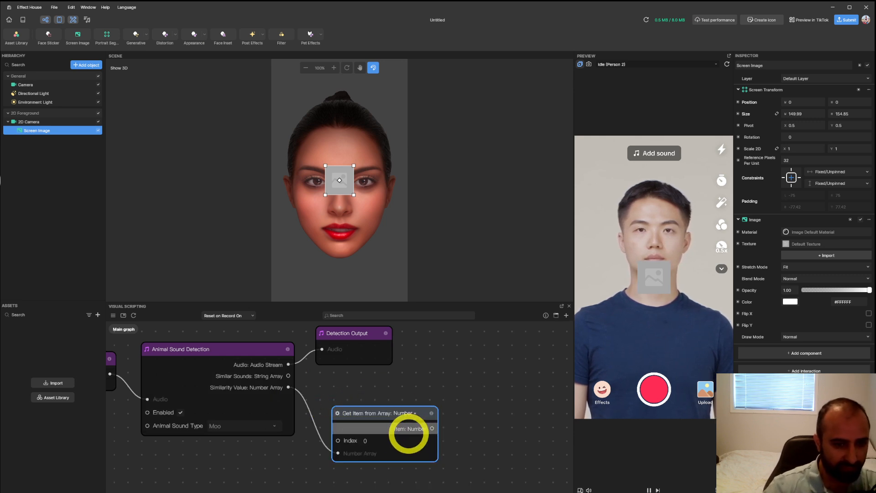
{"action": "middle_click_drag", "start_coordinate": [495, 422], "coordinate": [424, 419]}
{"action": "left_click_drag", "start_coordinate": [335, 409], "coordinate": [312, 399]}
Step: Feed the array item into input A of a new Greater Than node, set B to 0.5 and move the node closer
{"action": "middle_click_drag", "start_coordinate": [393, 403], "coordinate": [353, 421]}
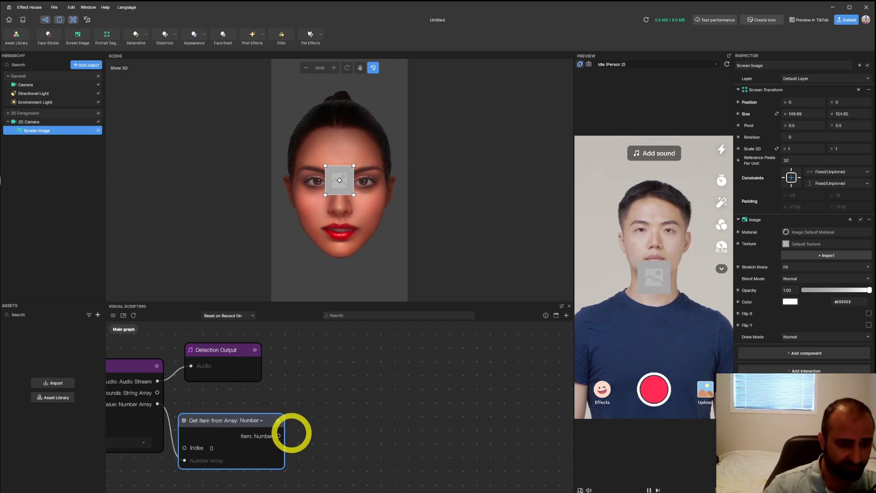
{"action": "left_click_drag", "start_coordinate": [278, 435], "coordinate": [369, 410]}
{"action": "type", "text": "gre"}
{"action": "left_click", "coordinate": [390, 398]}
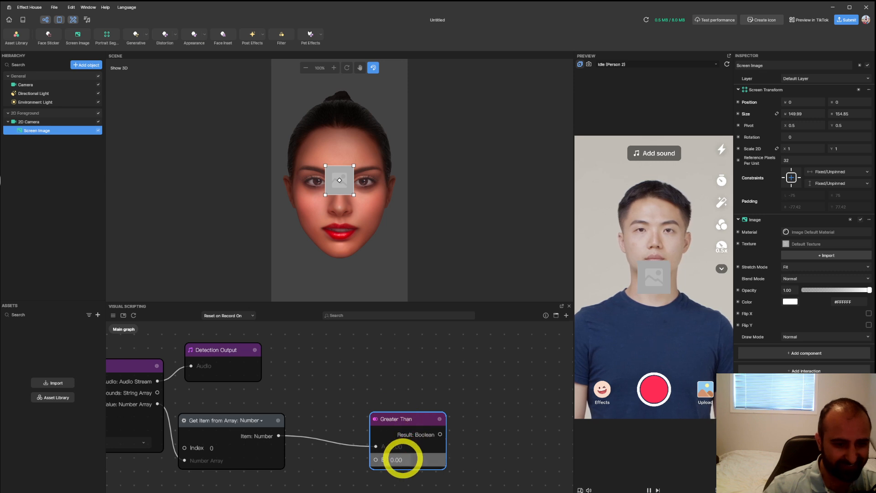
{"action": "type", "text": "0.5"}
{"action": "left_click", "coordinate": [498, 431]}
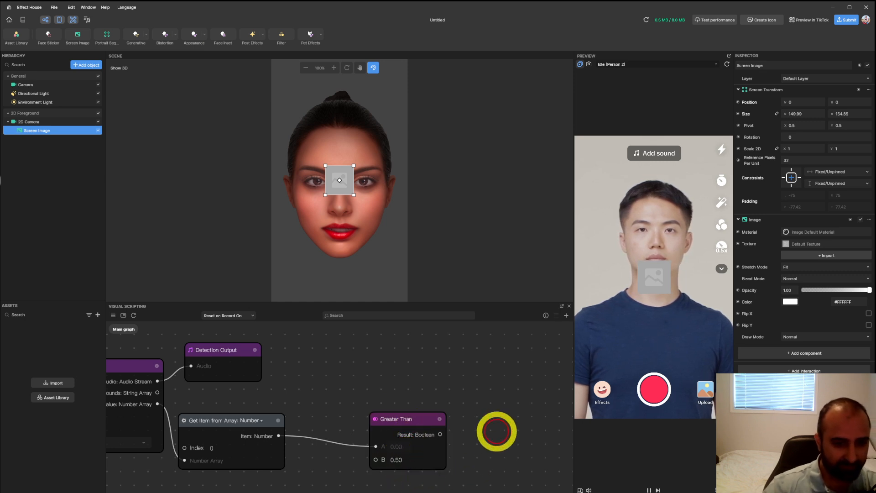
{"action": "left_click_drag", "start_coordinate": [417, 427], "coordinate": [347, 417]}
{"action": "middle_click_drag", "start_coordinate": [279, 381], "coordinate": [260, 414]}
Step: Connect the Greater Than result to a new Set Visibility node's Visibility On input and set its target to Screen Image
{"action": "middle_click_drag", "start_coordinate": [419, 427], "coordinate": [352, 391]}
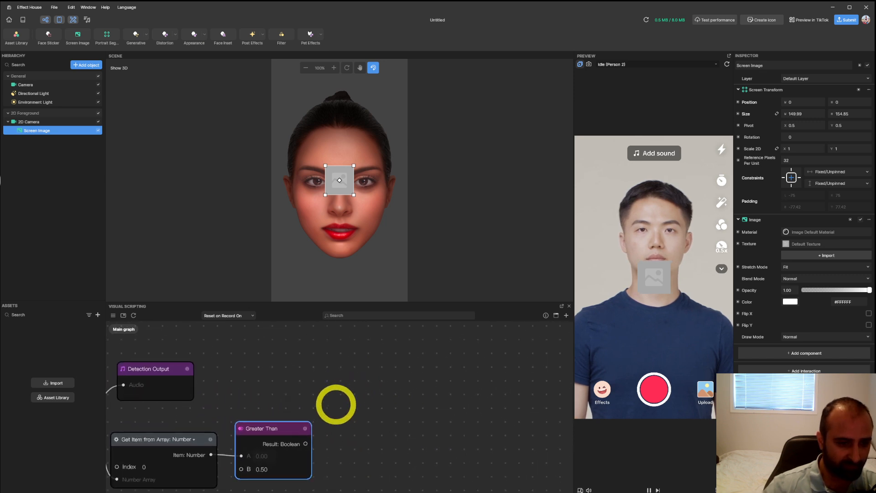
{"action": "left_click_drag", "start_coordinate": [303, 446], "coordinate": [358, 406]}
{"action": "type", "text": "set vi"}
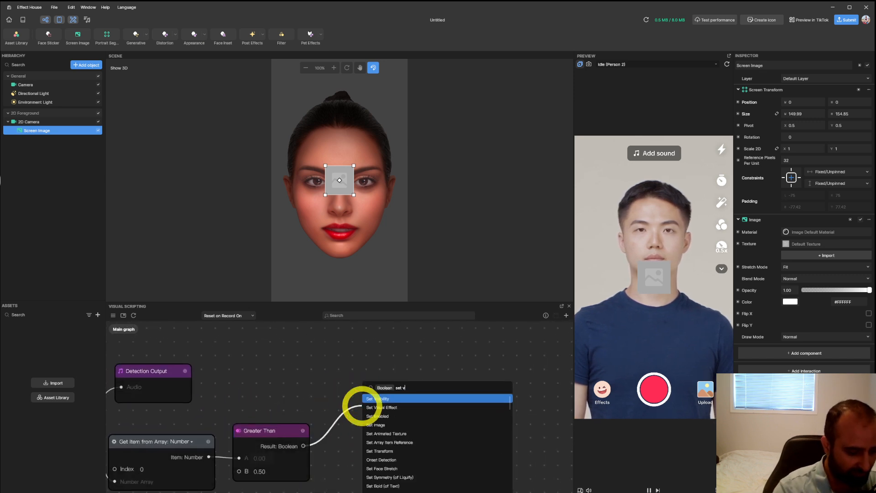
{"action": "key", "text": "Return"}
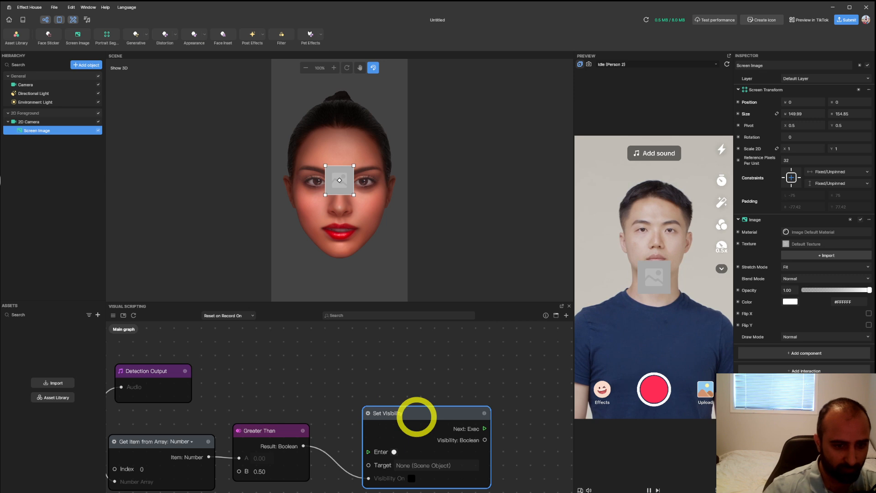
{"action": "left_click_drag", "start_coordinate": [416, 412], "coordinate": [413, 354]}
{"action": "left_click", "coordinate": [413, 409]}
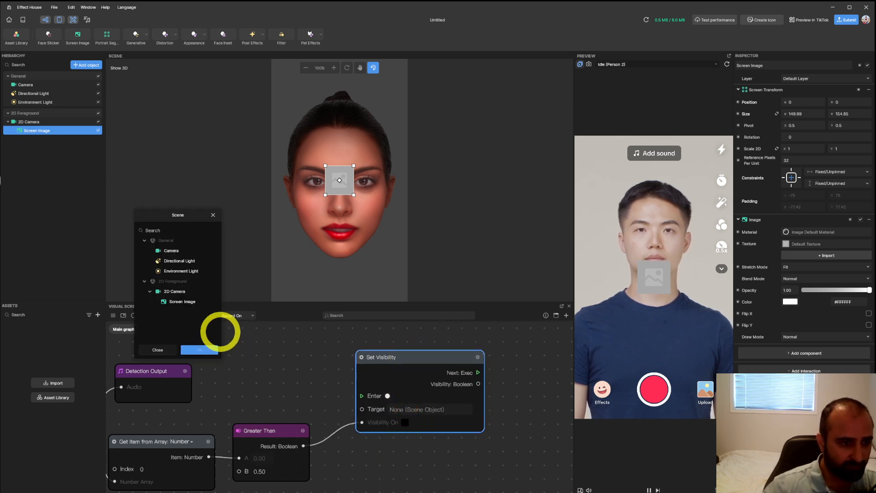
{"action": "double_click", "coordinate": [185, 302]}
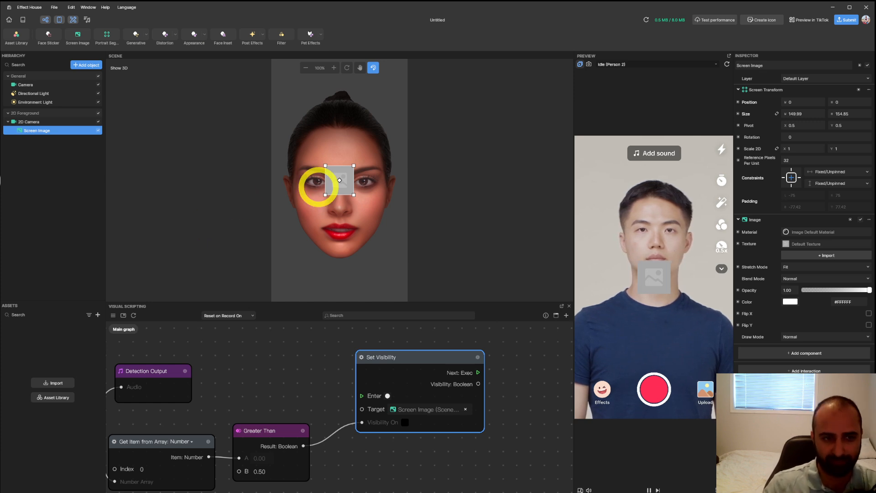
Step: Add an Update node driving the Set Visibility node's Enter input and place it clear of the other nodes
{"action": "left_click_drag", "start_coordinate": [362, 395], "coordinate": [318, 368]}
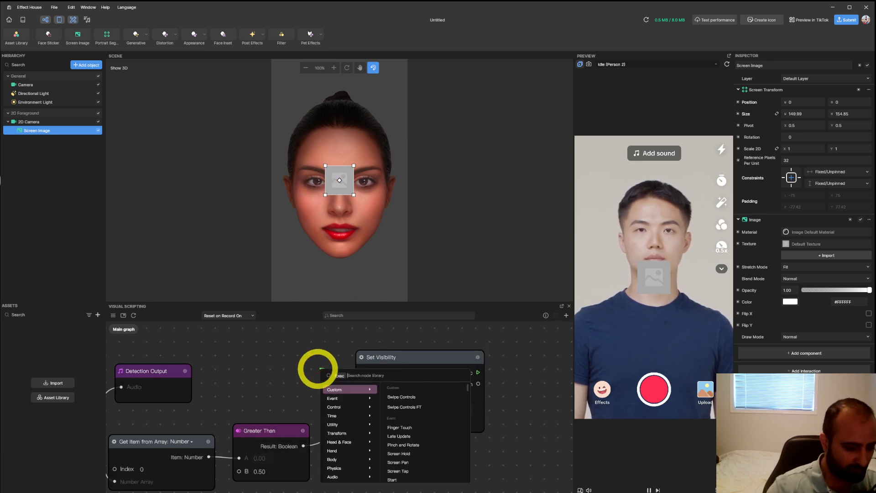
{"action": "type", "text": "update"}
{"action": "key", "text": "Return"}
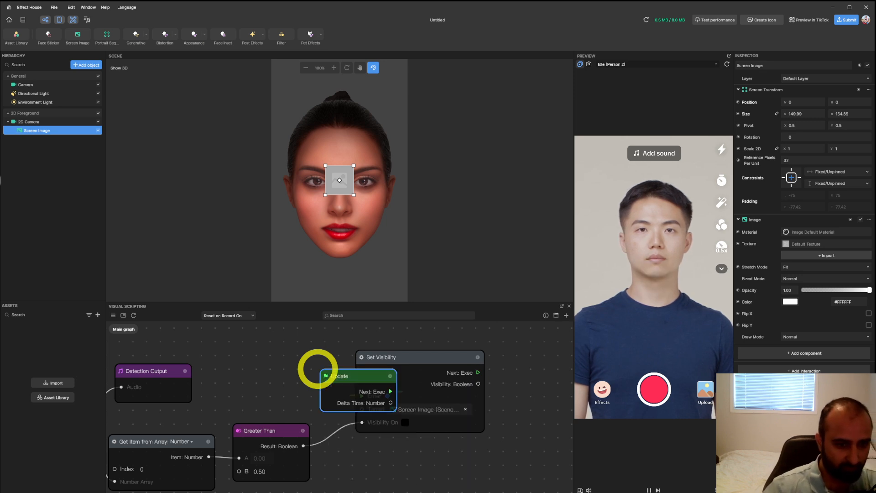
{"action": "left_click_drag", "start_coordinate": [354, 369], "coordinate": [281, 348]}
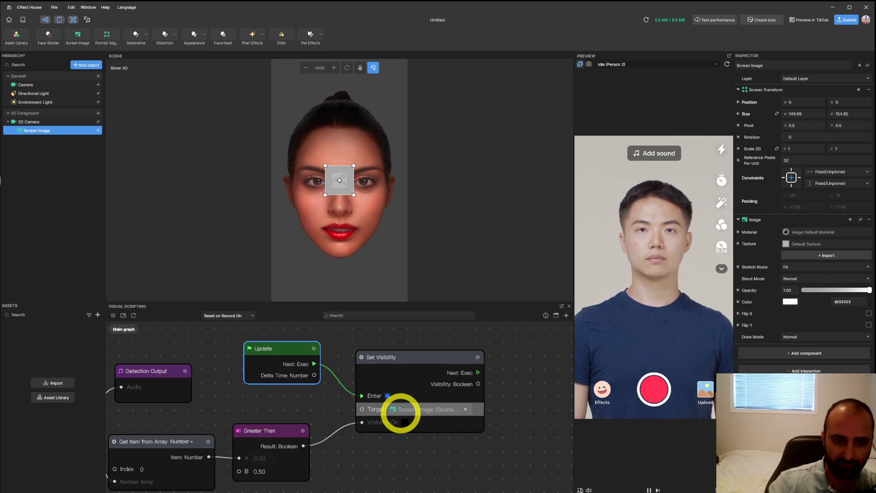
Step: Review the animal sound graph and bring up the QR code for previewing the effect in TikTok
{"action": "scroll", "coordinate": [400, 412], "scroll_direction": "down", "scroll_amount": 5}
{"action": "scroll", "coordinate": [315, 399], "scroll_direction": "up", "scroll_amount": 5}
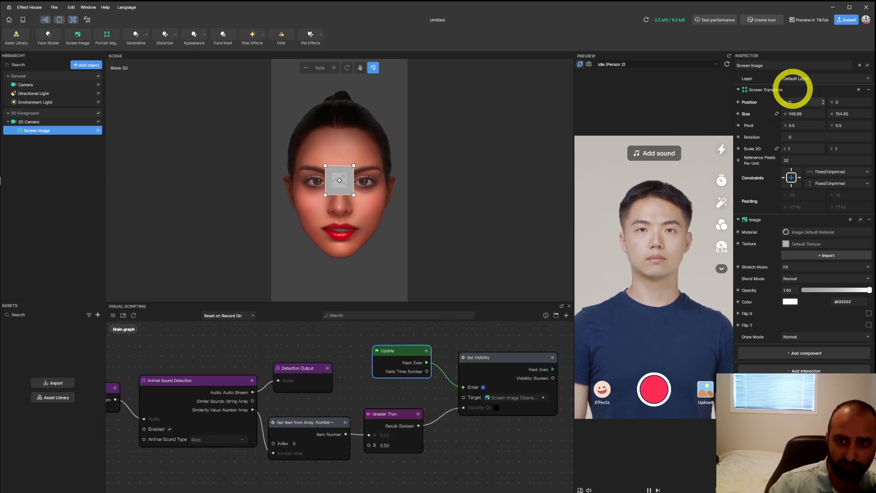
{"action": "left_click", "coordinate": [818, 20]}
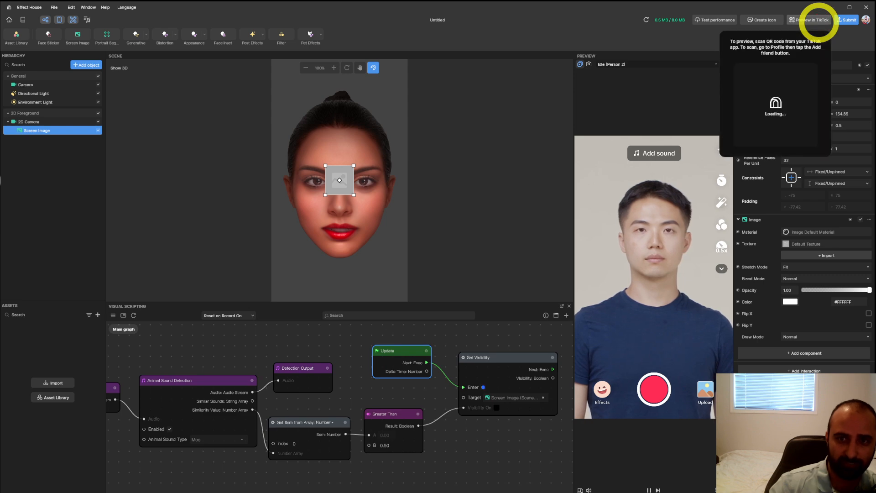